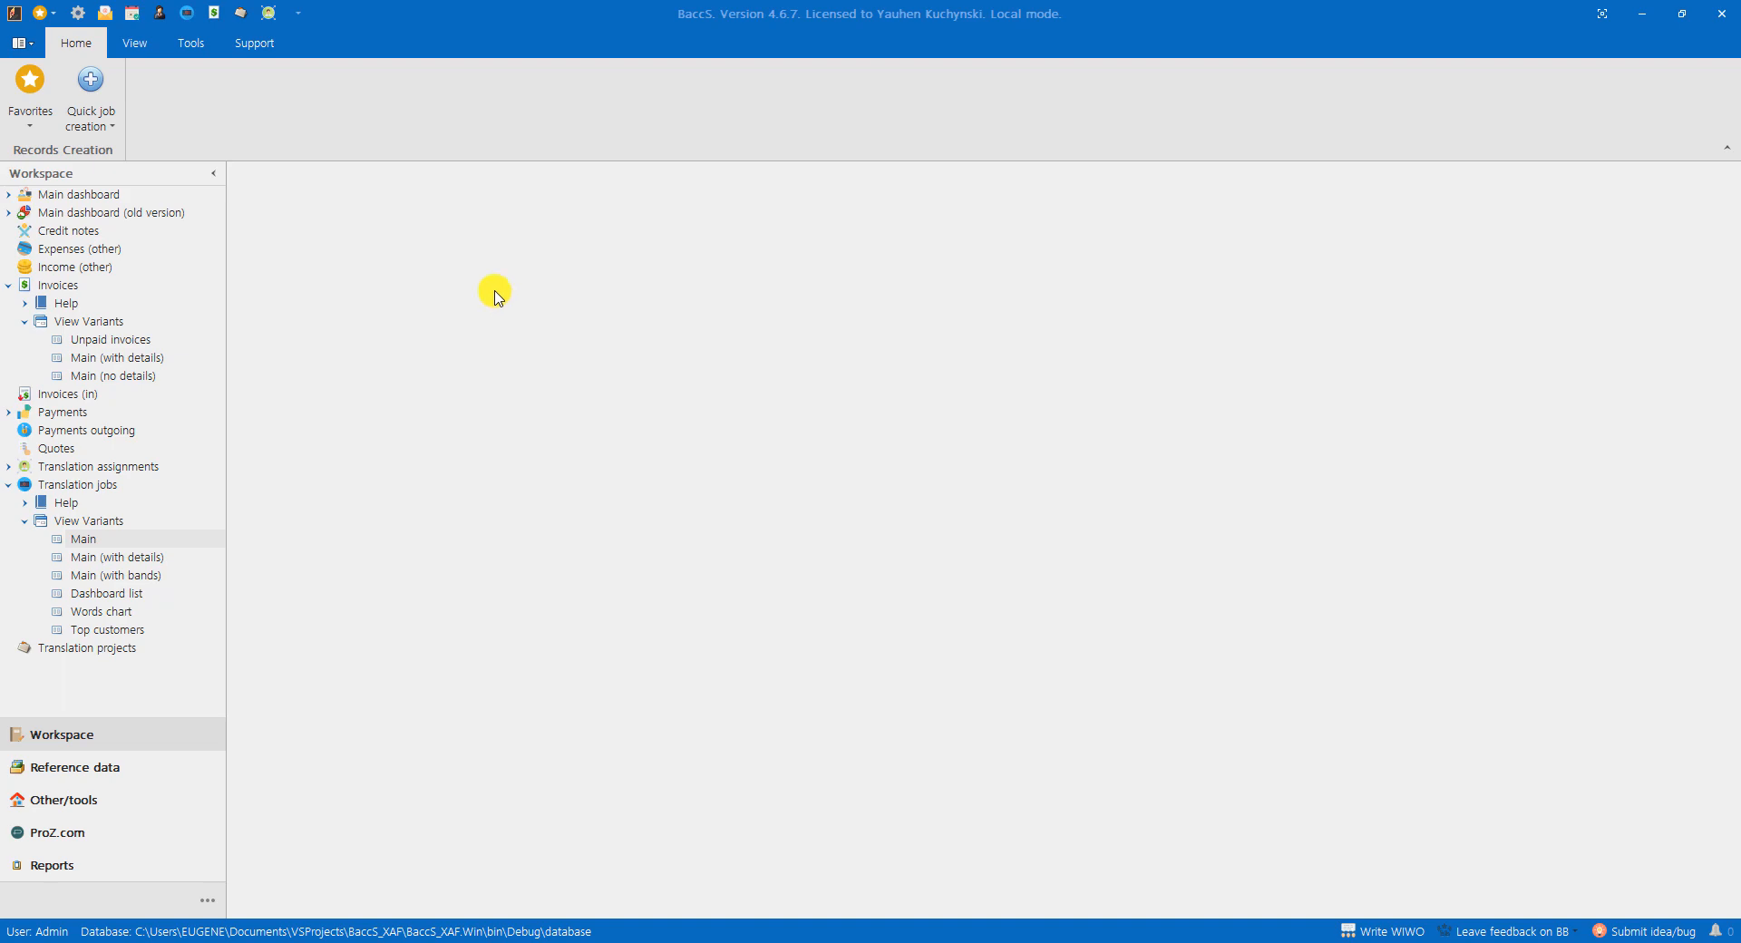
# Step: Open the translation jobs list and examine the Number and Number (f) columns, sorting by Number ascending and back to descending
pyautogui.click(33, 487)
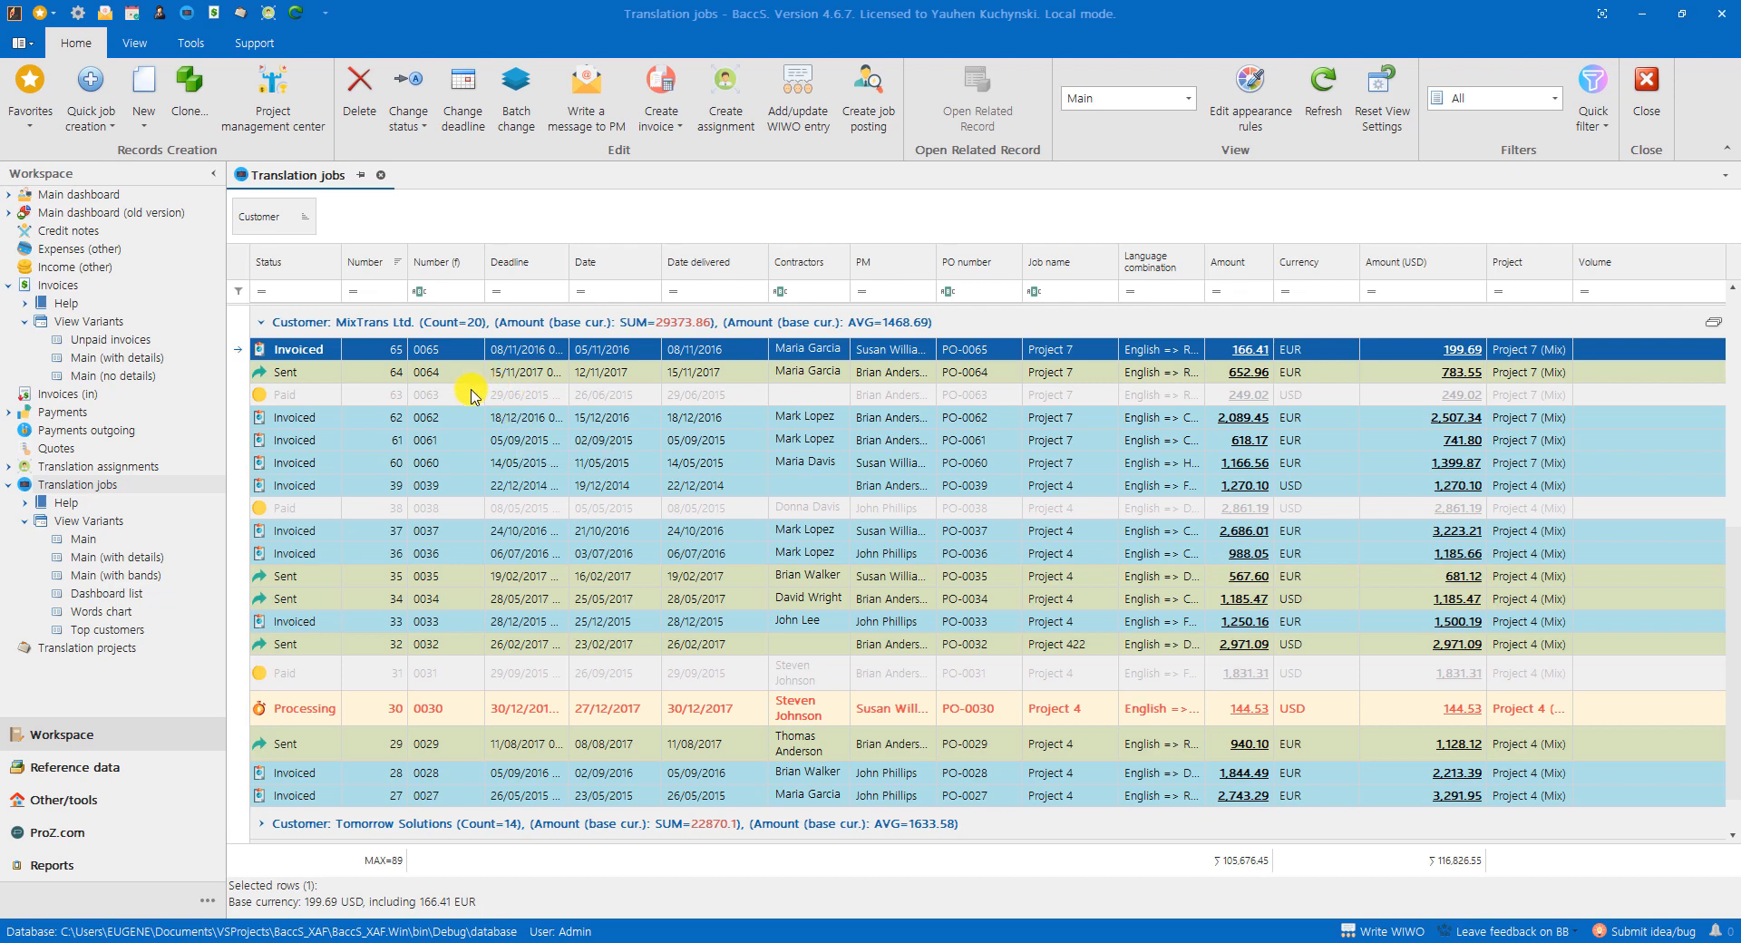
pyautogui.click(378, 367)
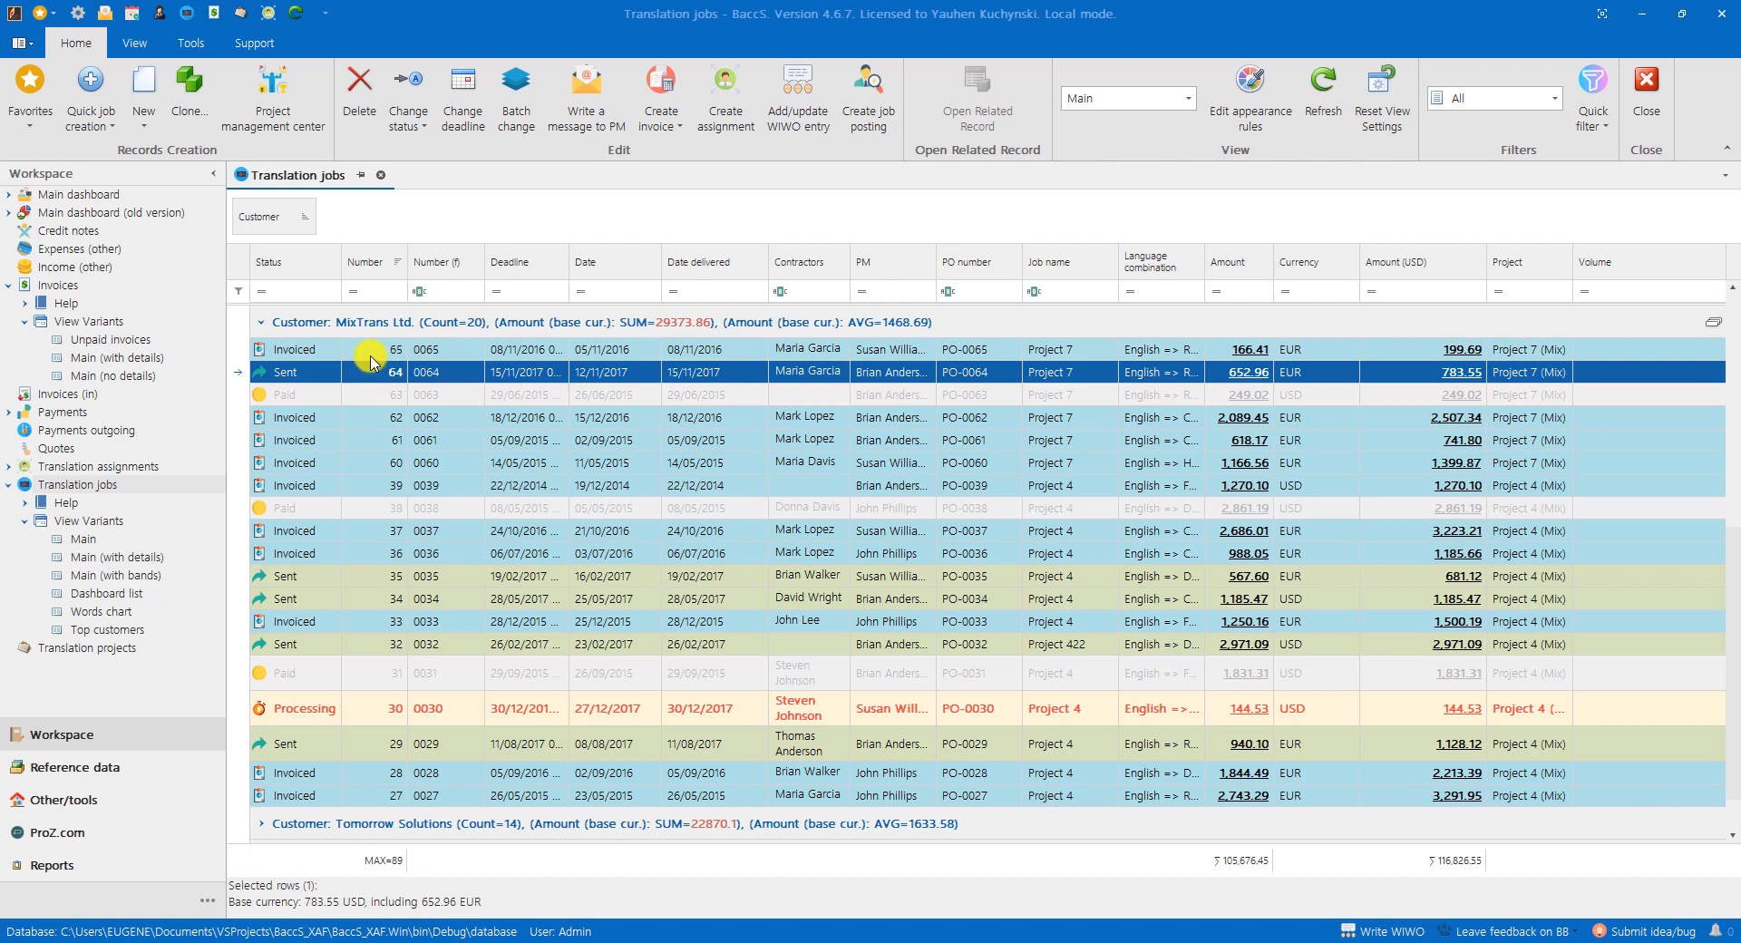
pyautogui.click(369, 262)
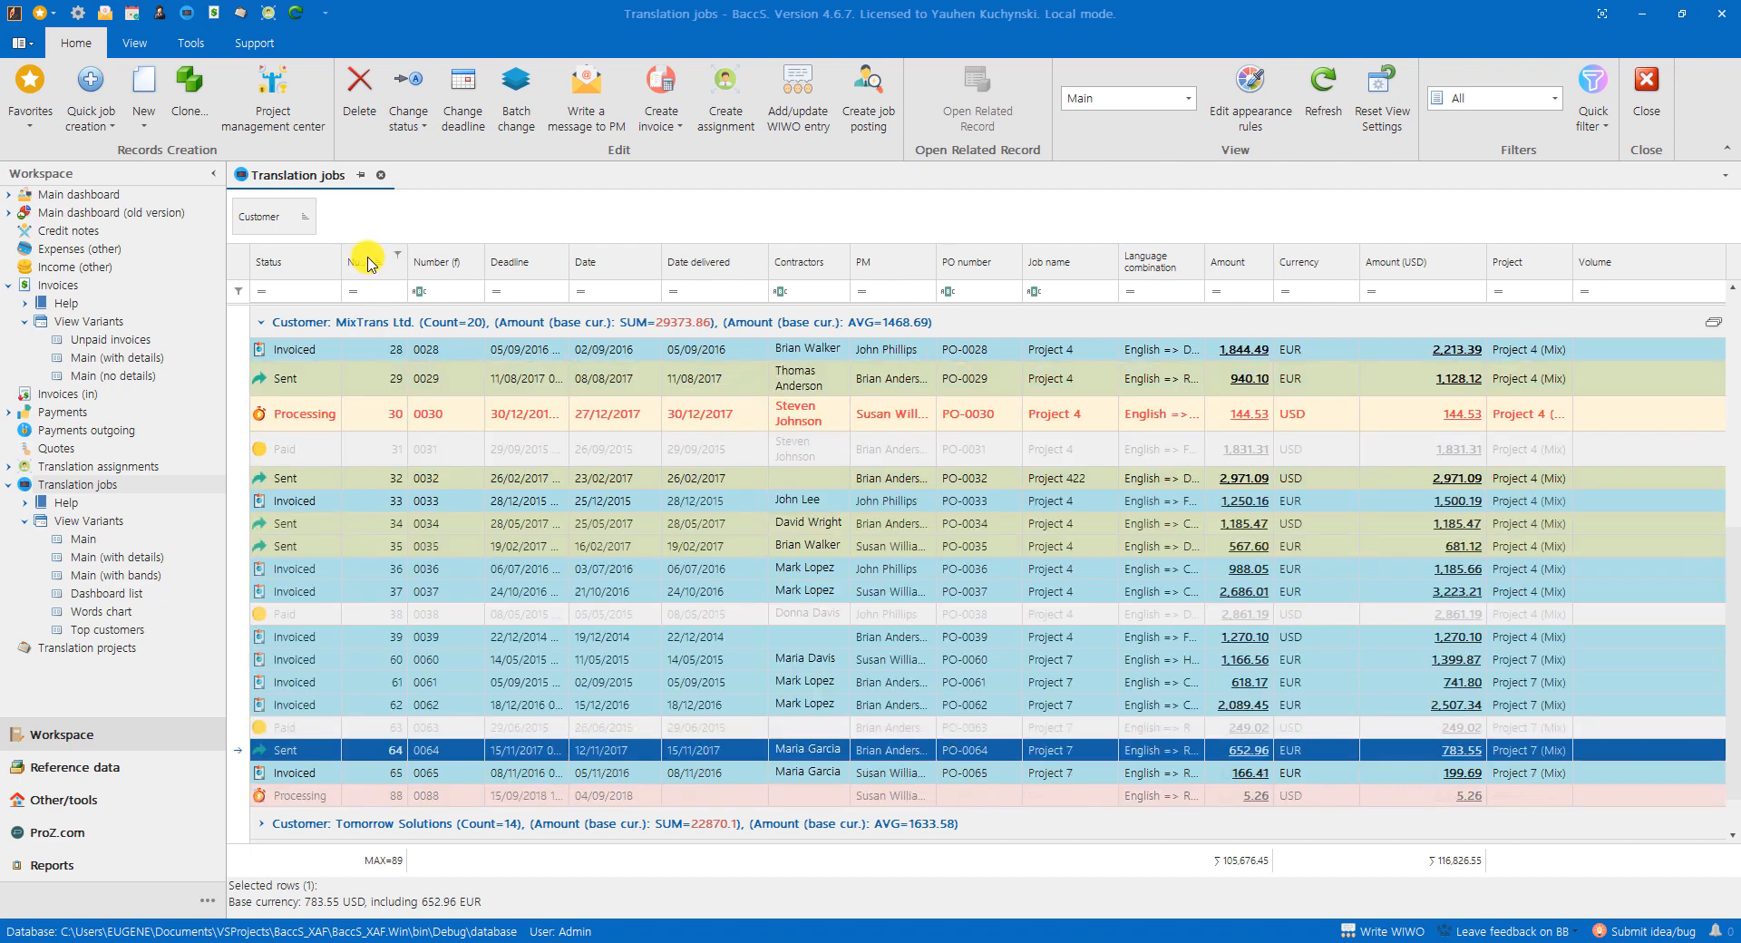
pyautogui.click(369, 262)
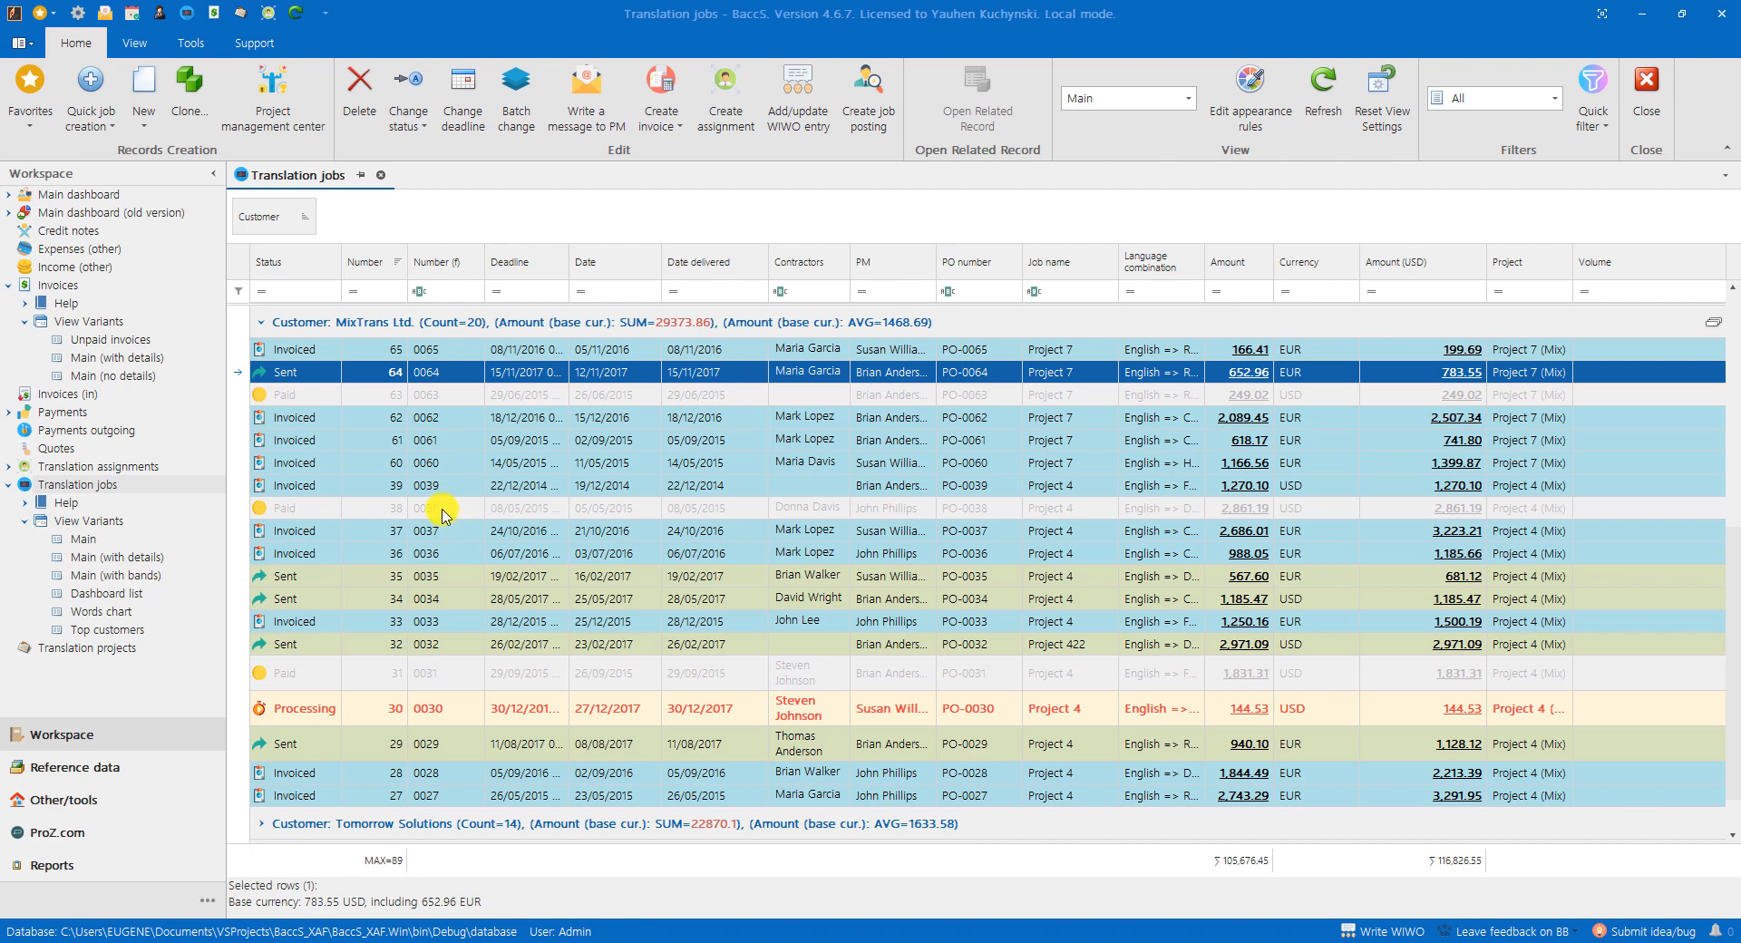
pyautogui.click(445, 354)
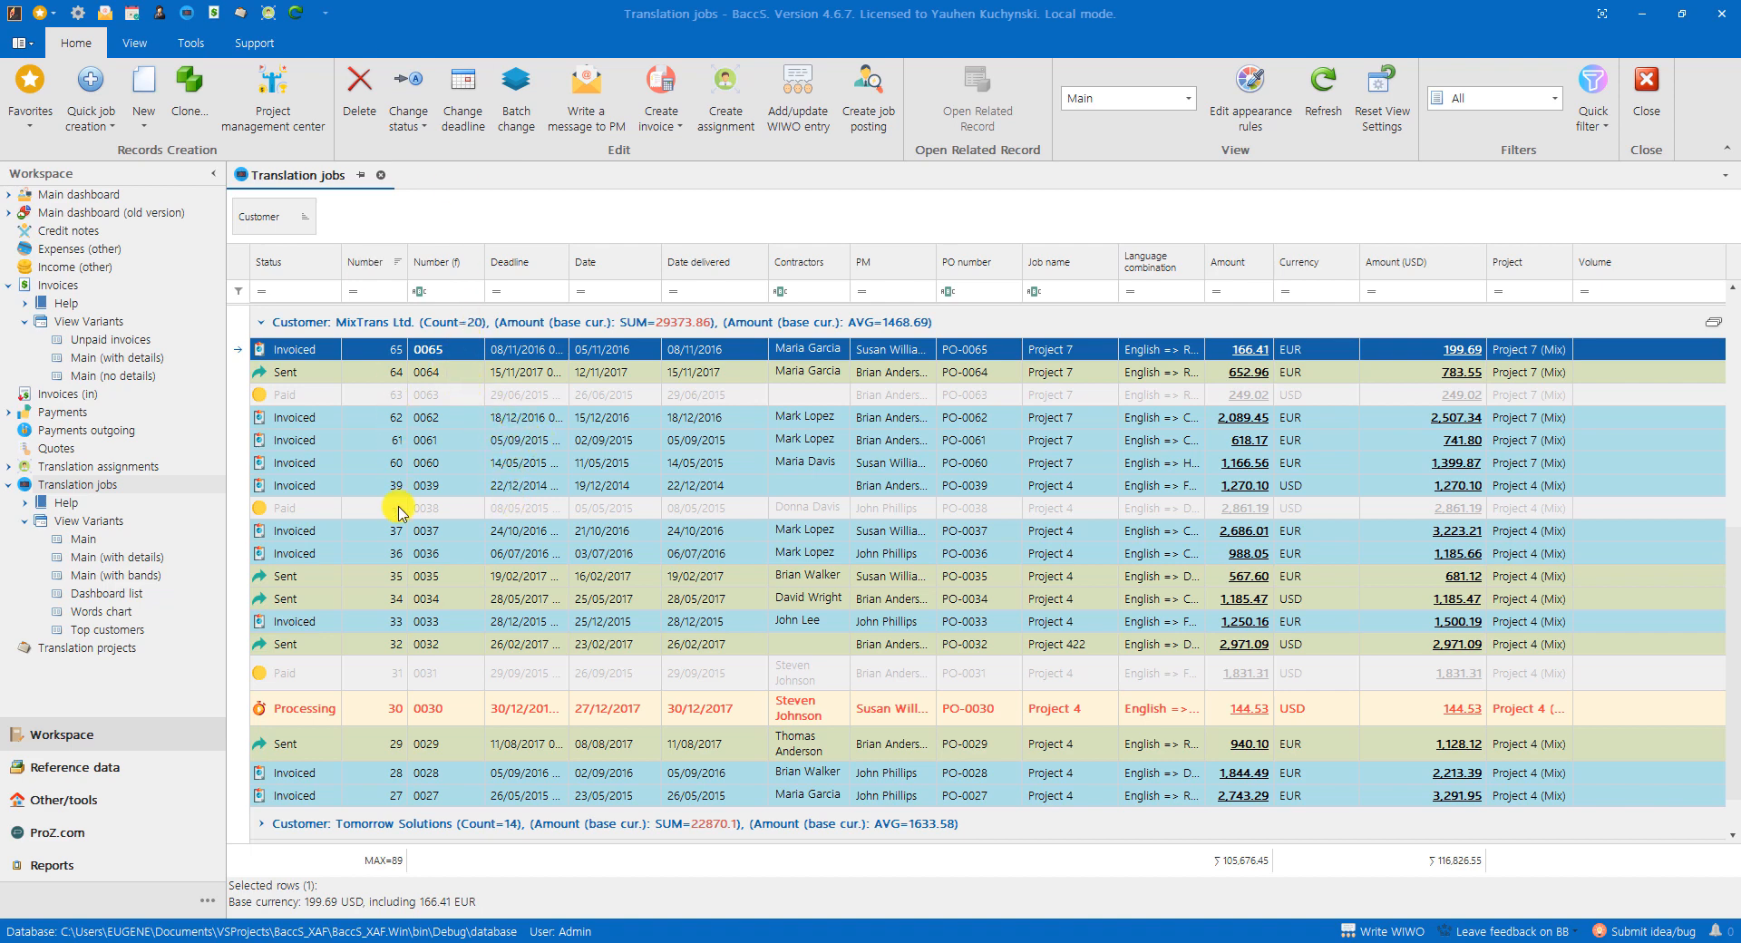
# Step: Open a new translation job, examine its Number and Number (f) fields, and close it without saving
pyautogui.click(144, 86)
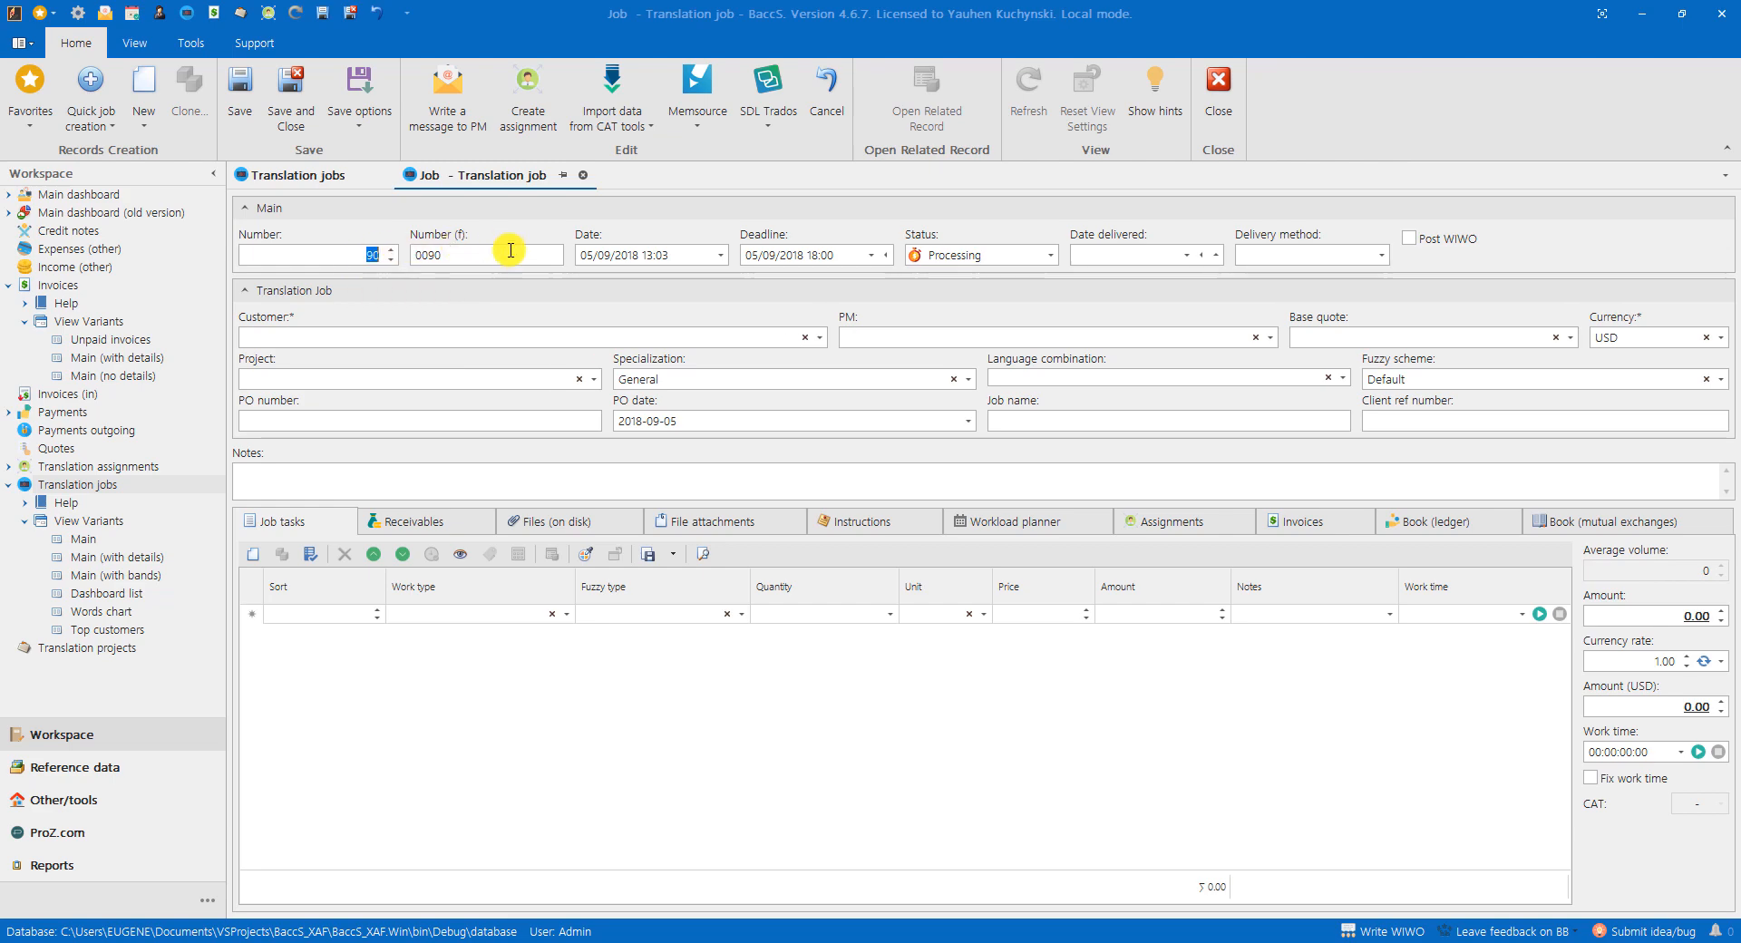
pyautogui.click(542, 255)
pyautogui.moveTo(543, 255); pyautogui.dragTo(409, 259)
pyautogui.click(456, 255)
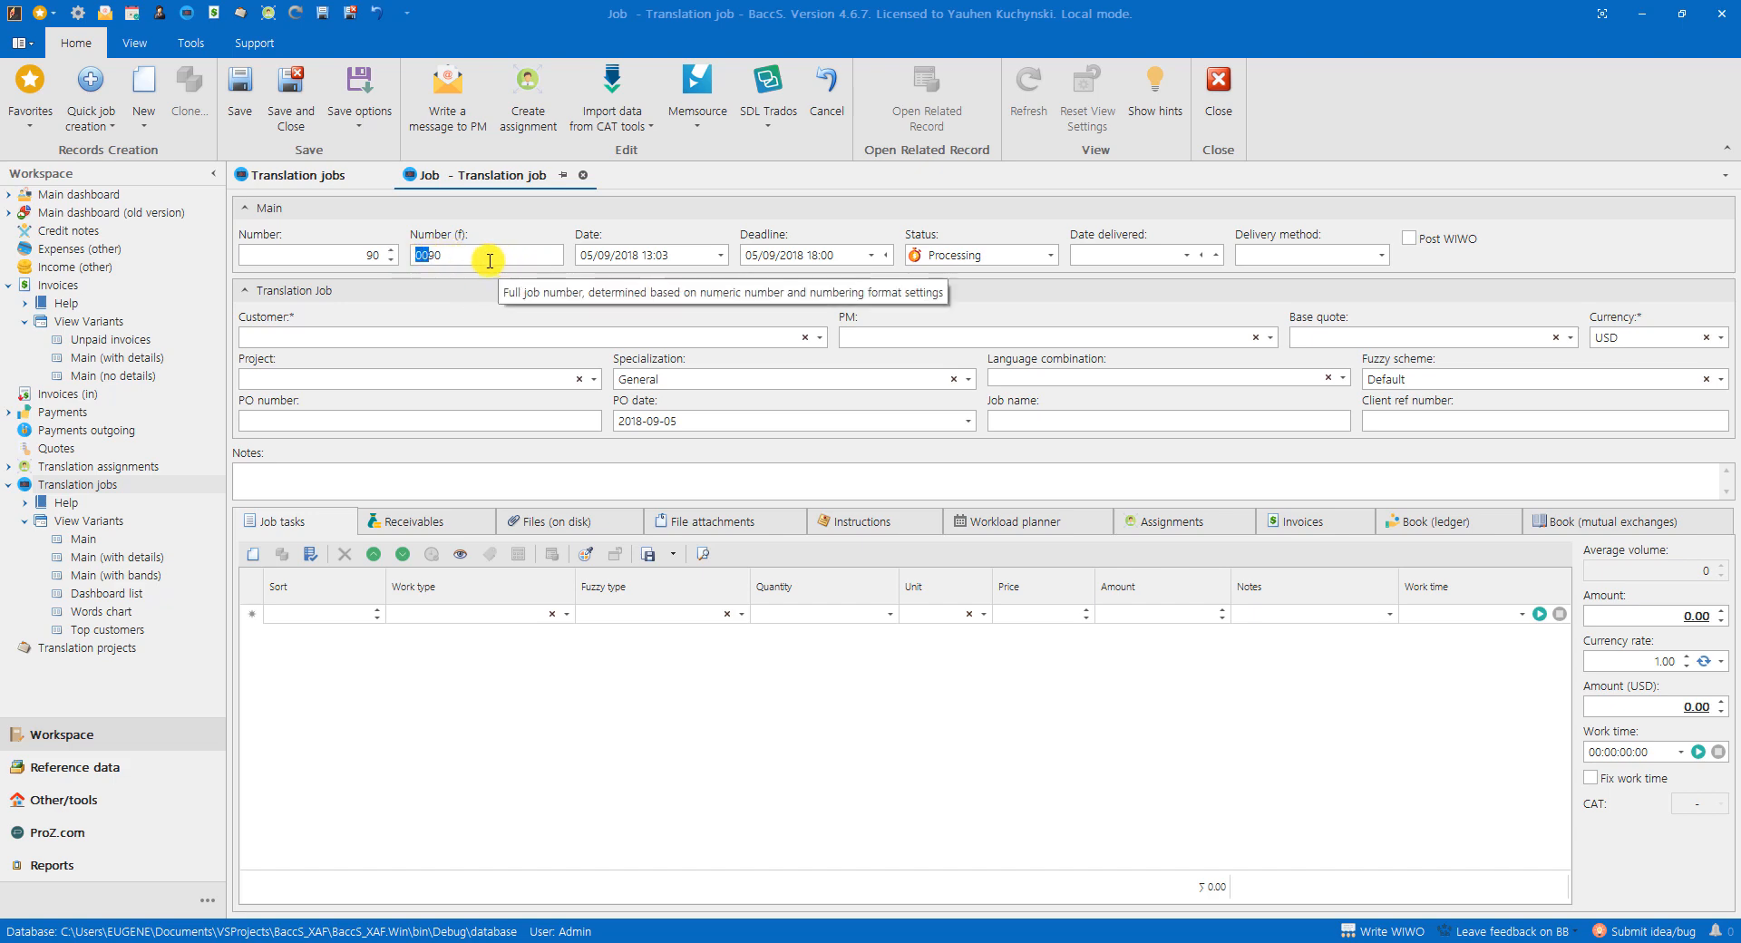
pyautogui.doubleClick(325, 255)
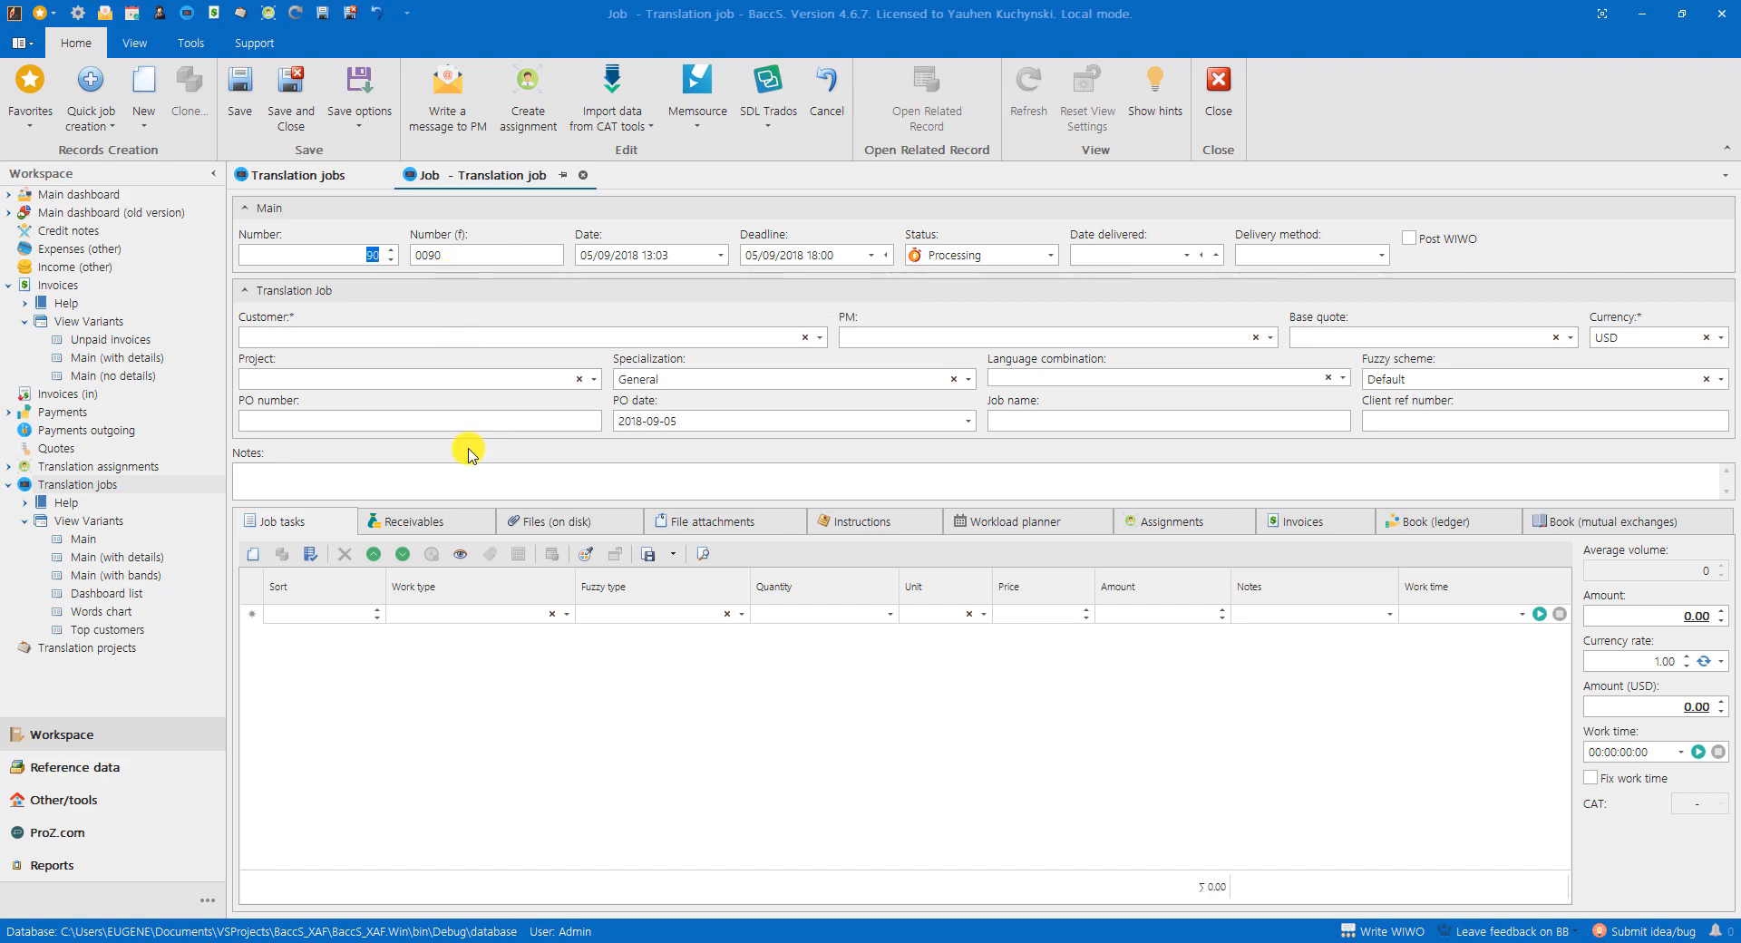
pyautogui.click(583, 175)
pyautogui.click(873, 504)
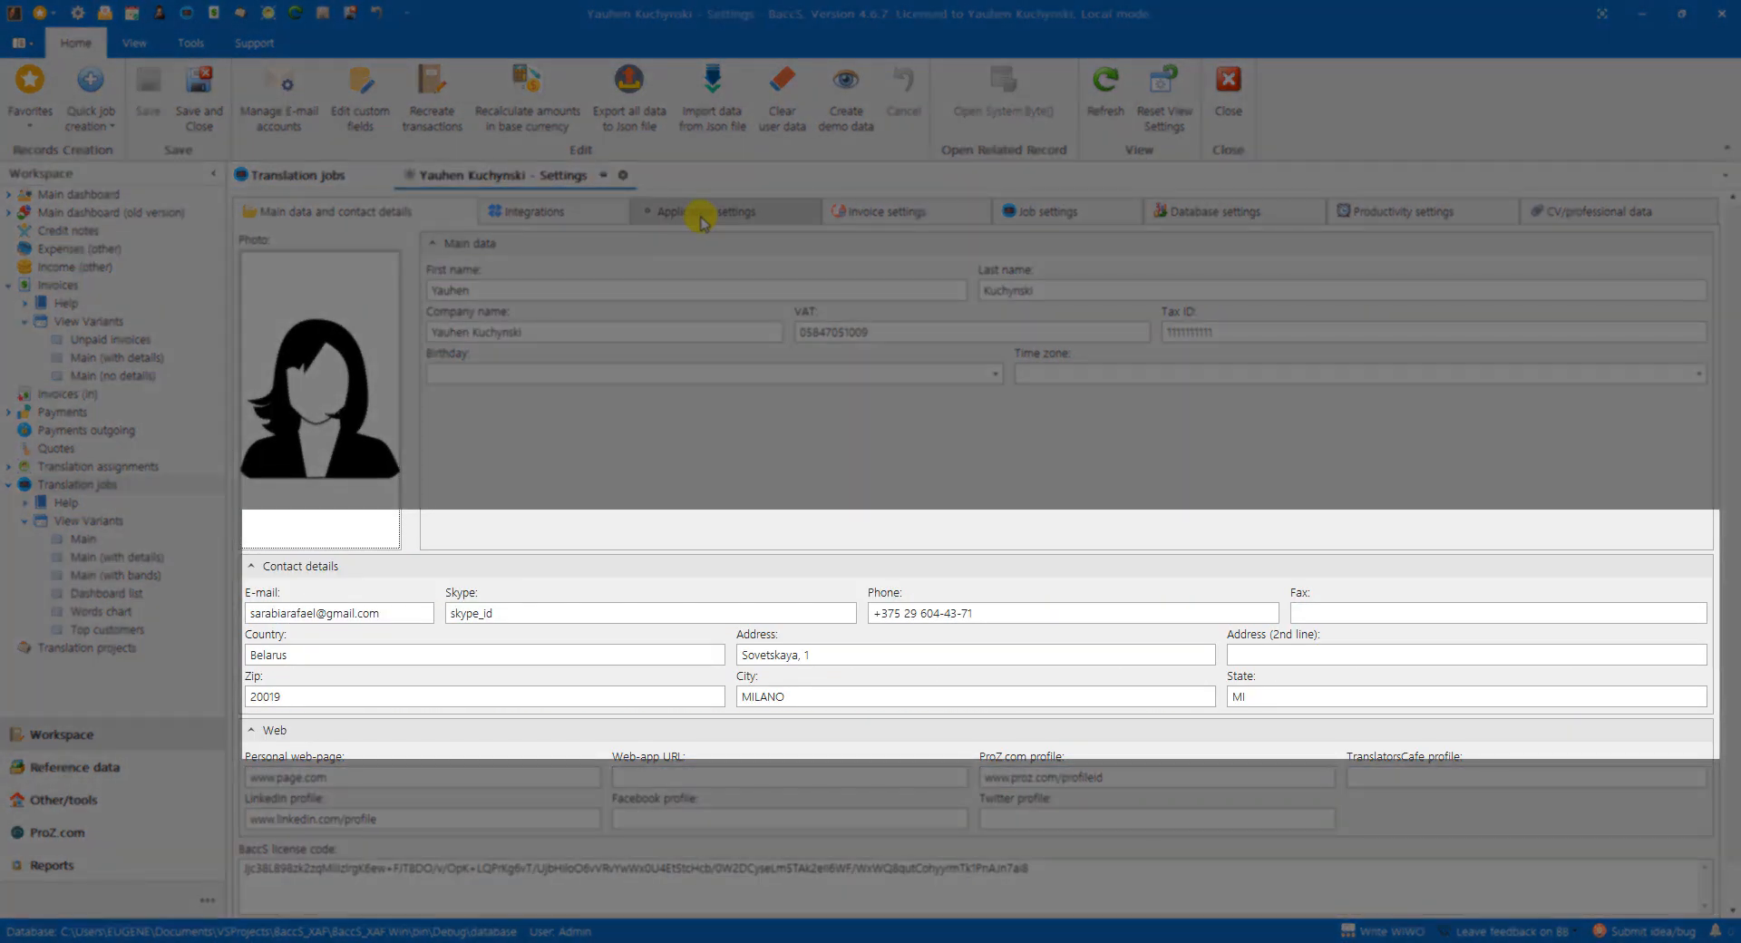
# Step: In the application settings, open the job number format for testing and prefix the format string with JOB_
pyautogui.click(701, 216)
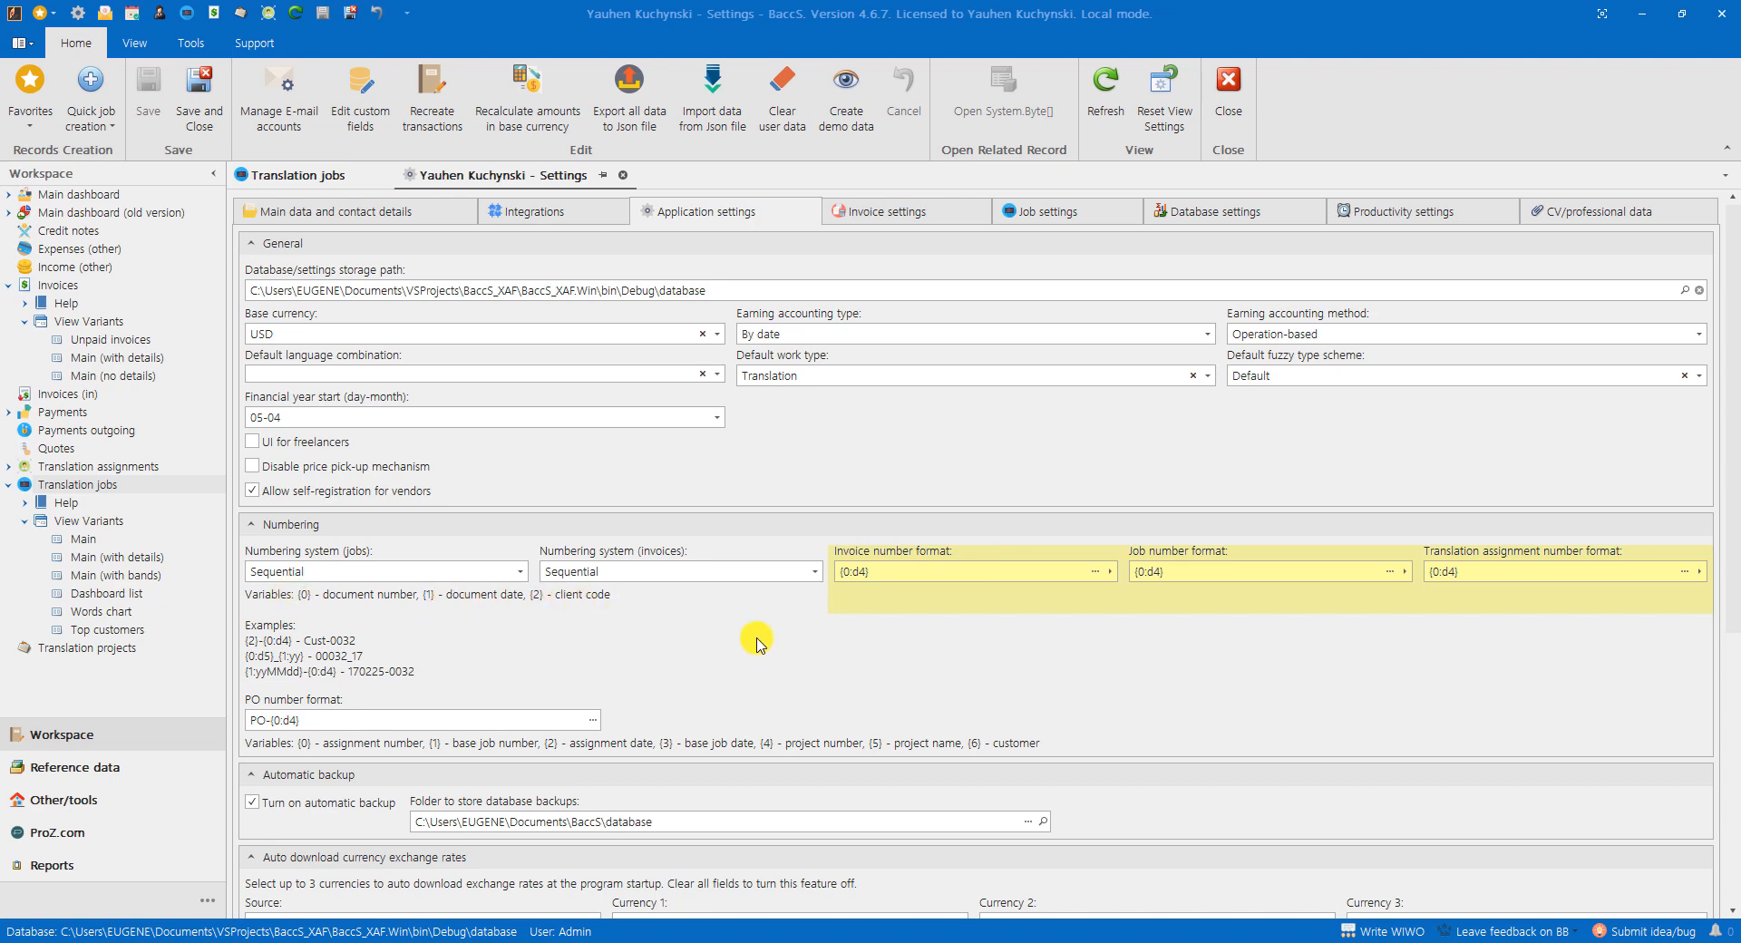
pyautogui.moveTo(887, 571); pyautogui.dragTo(825, 573)
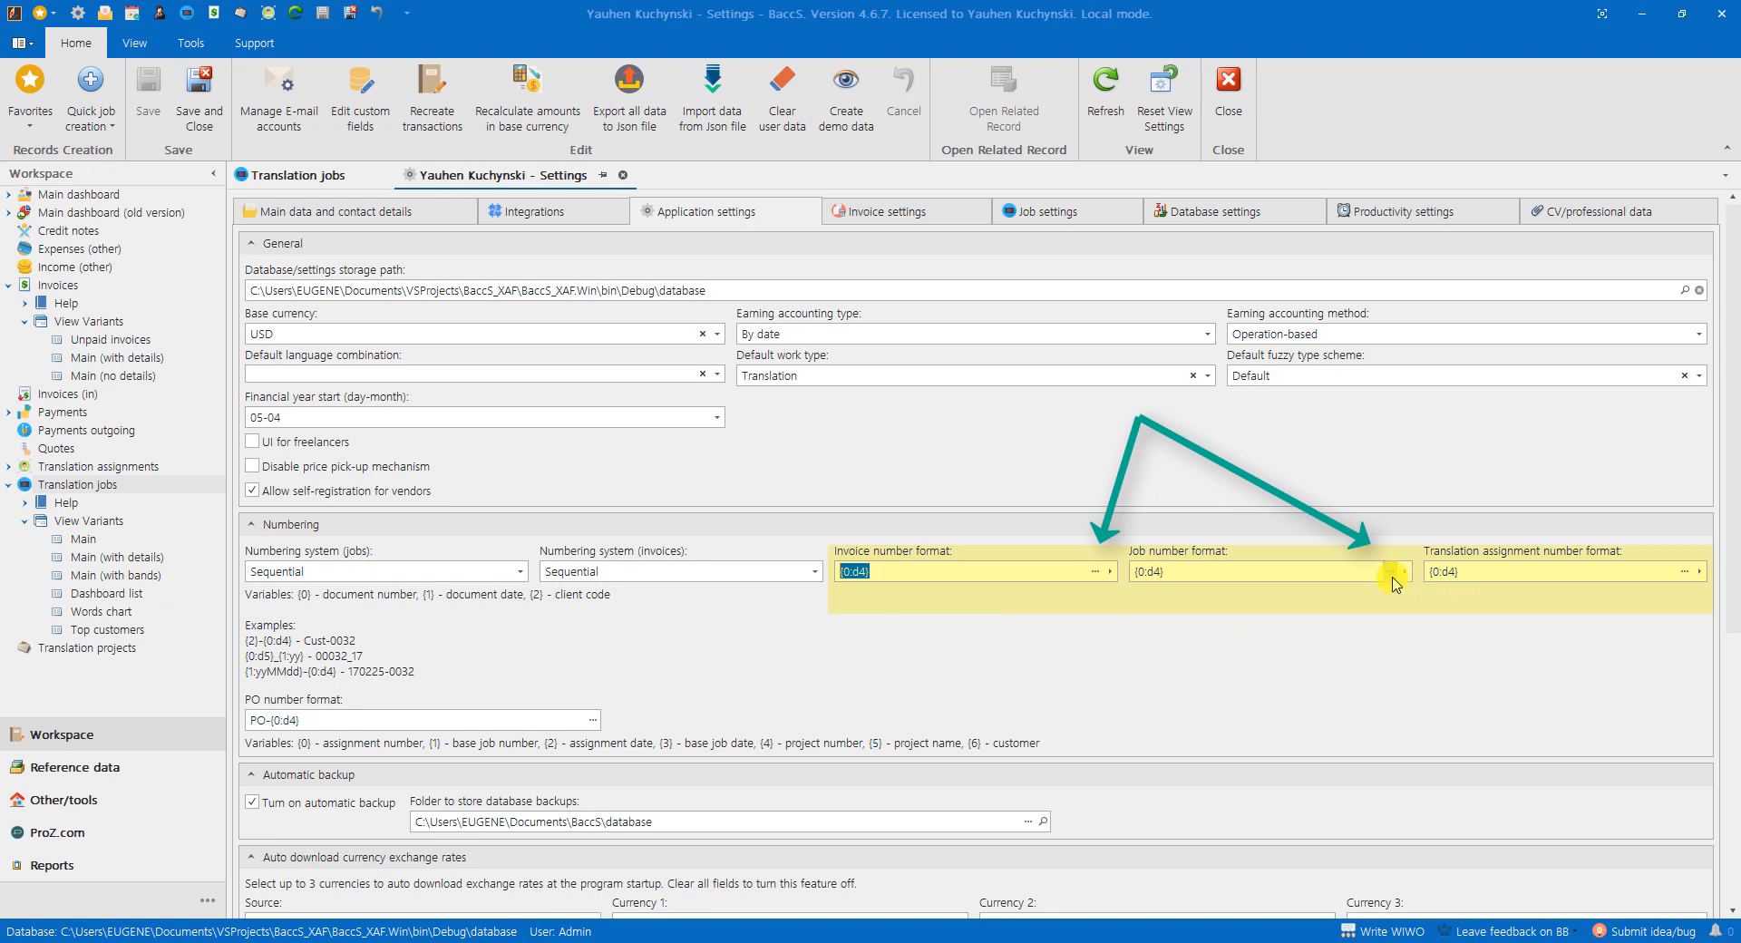
pyautogui.click(1197, 572)
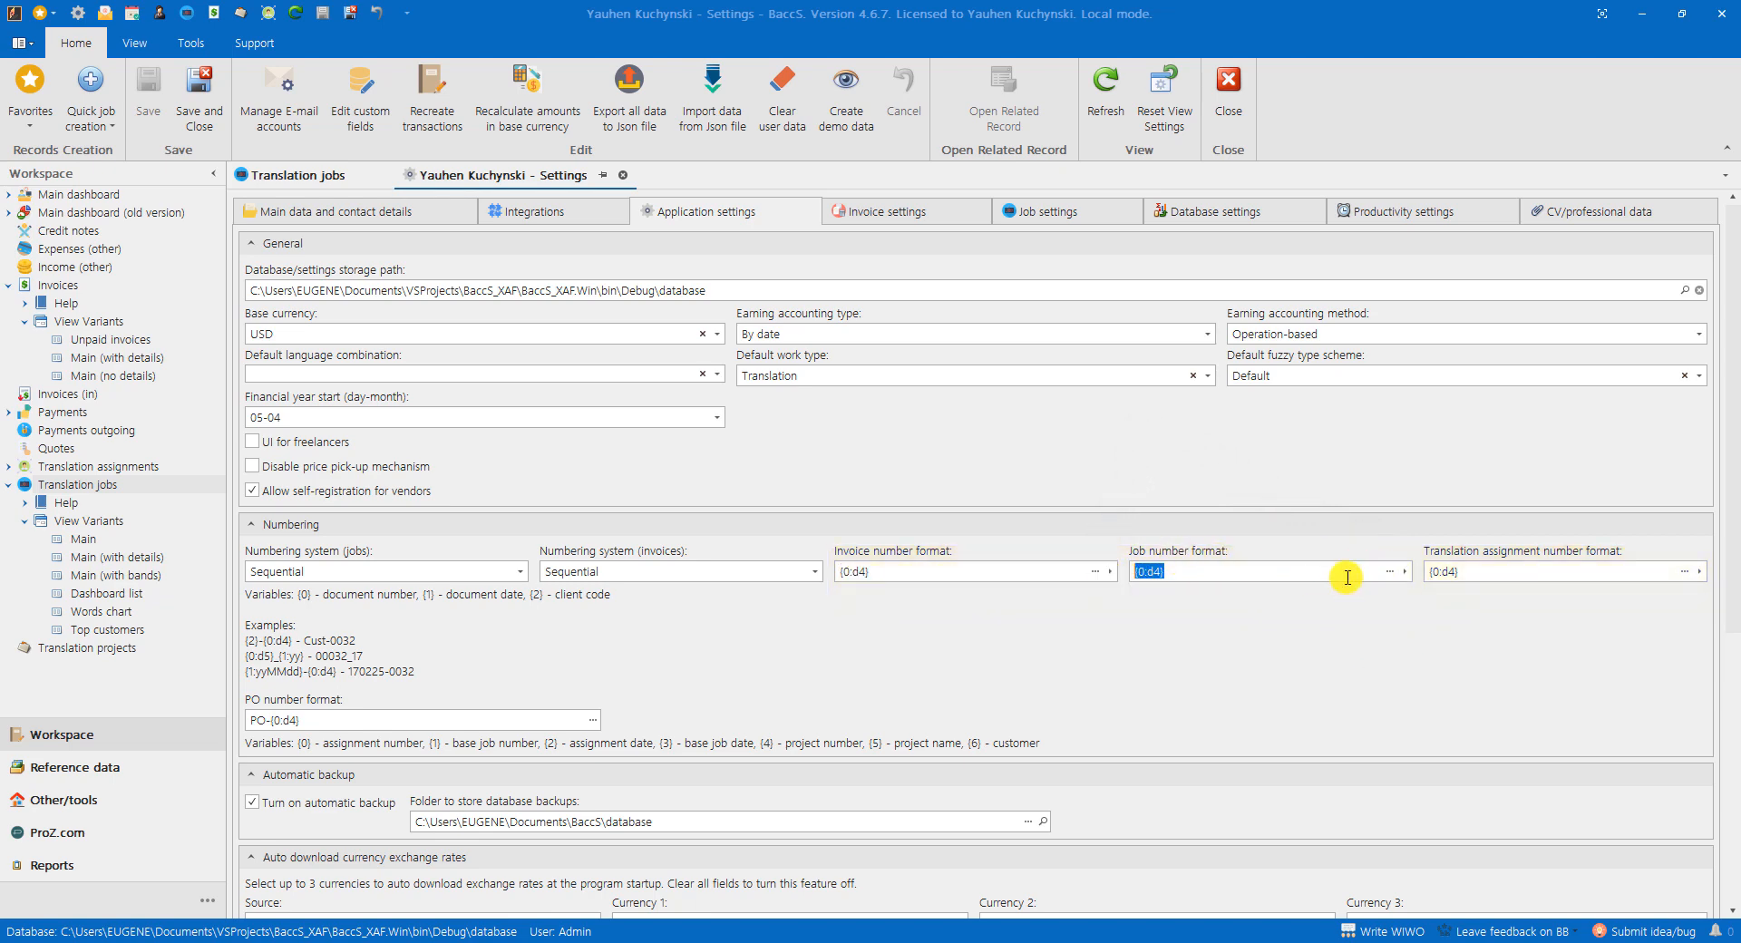
pyautogui.click(1389, 571)
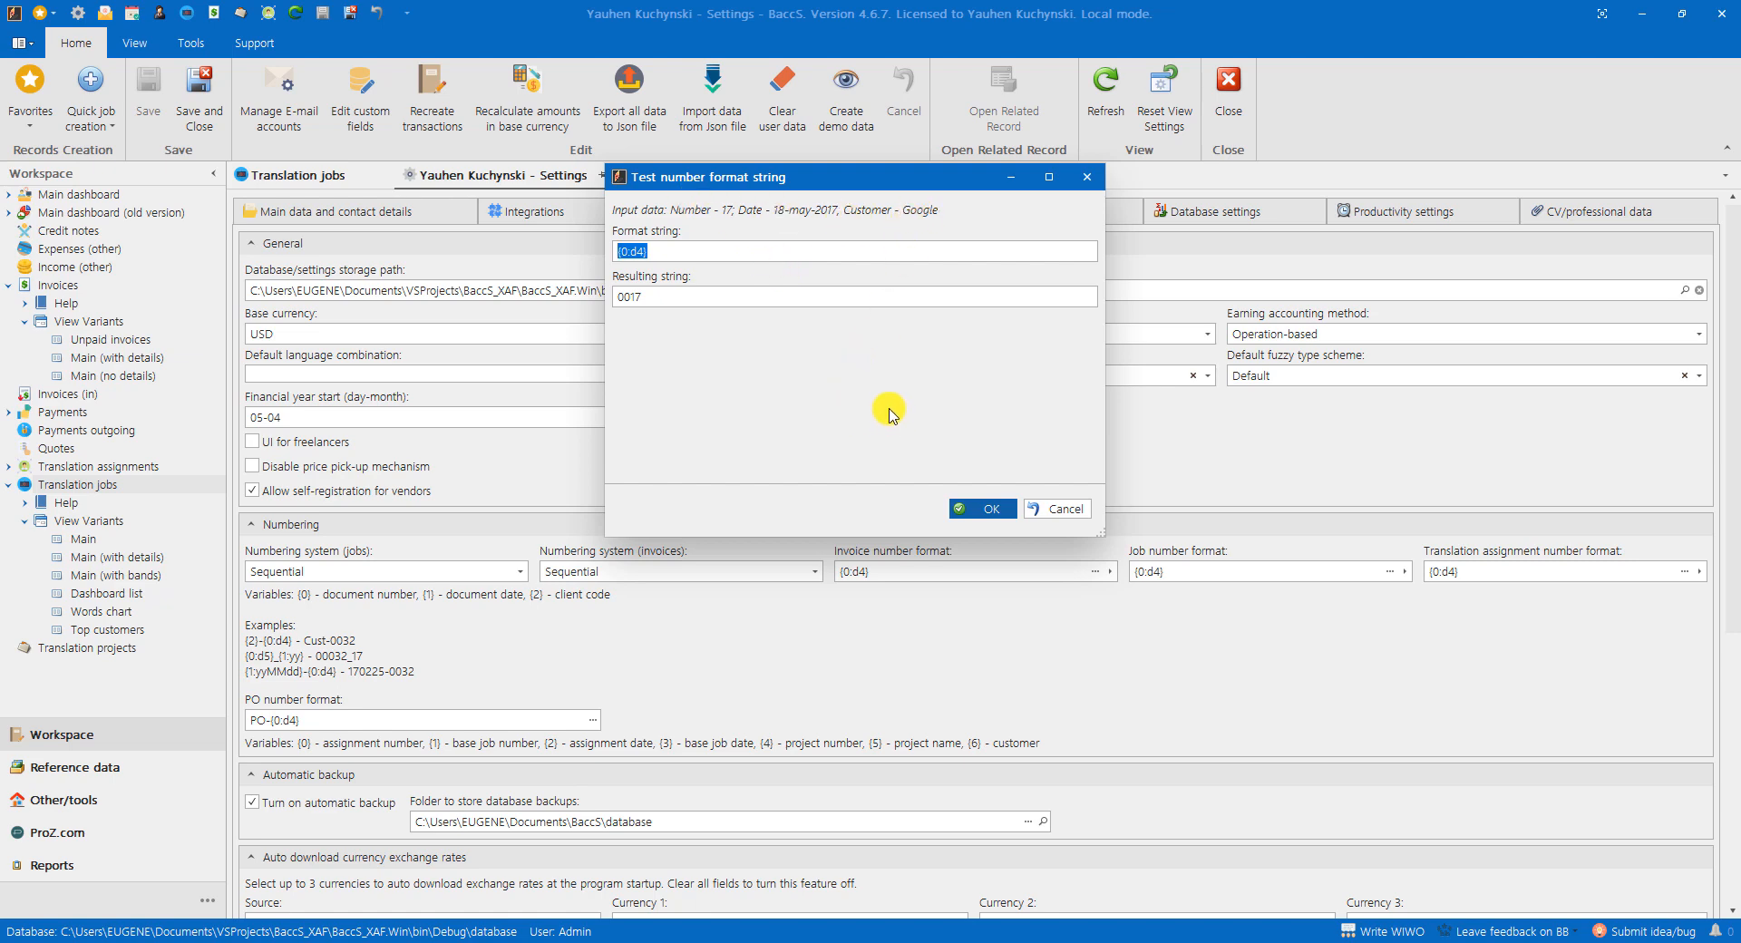
pyautogui.click(700, 253)
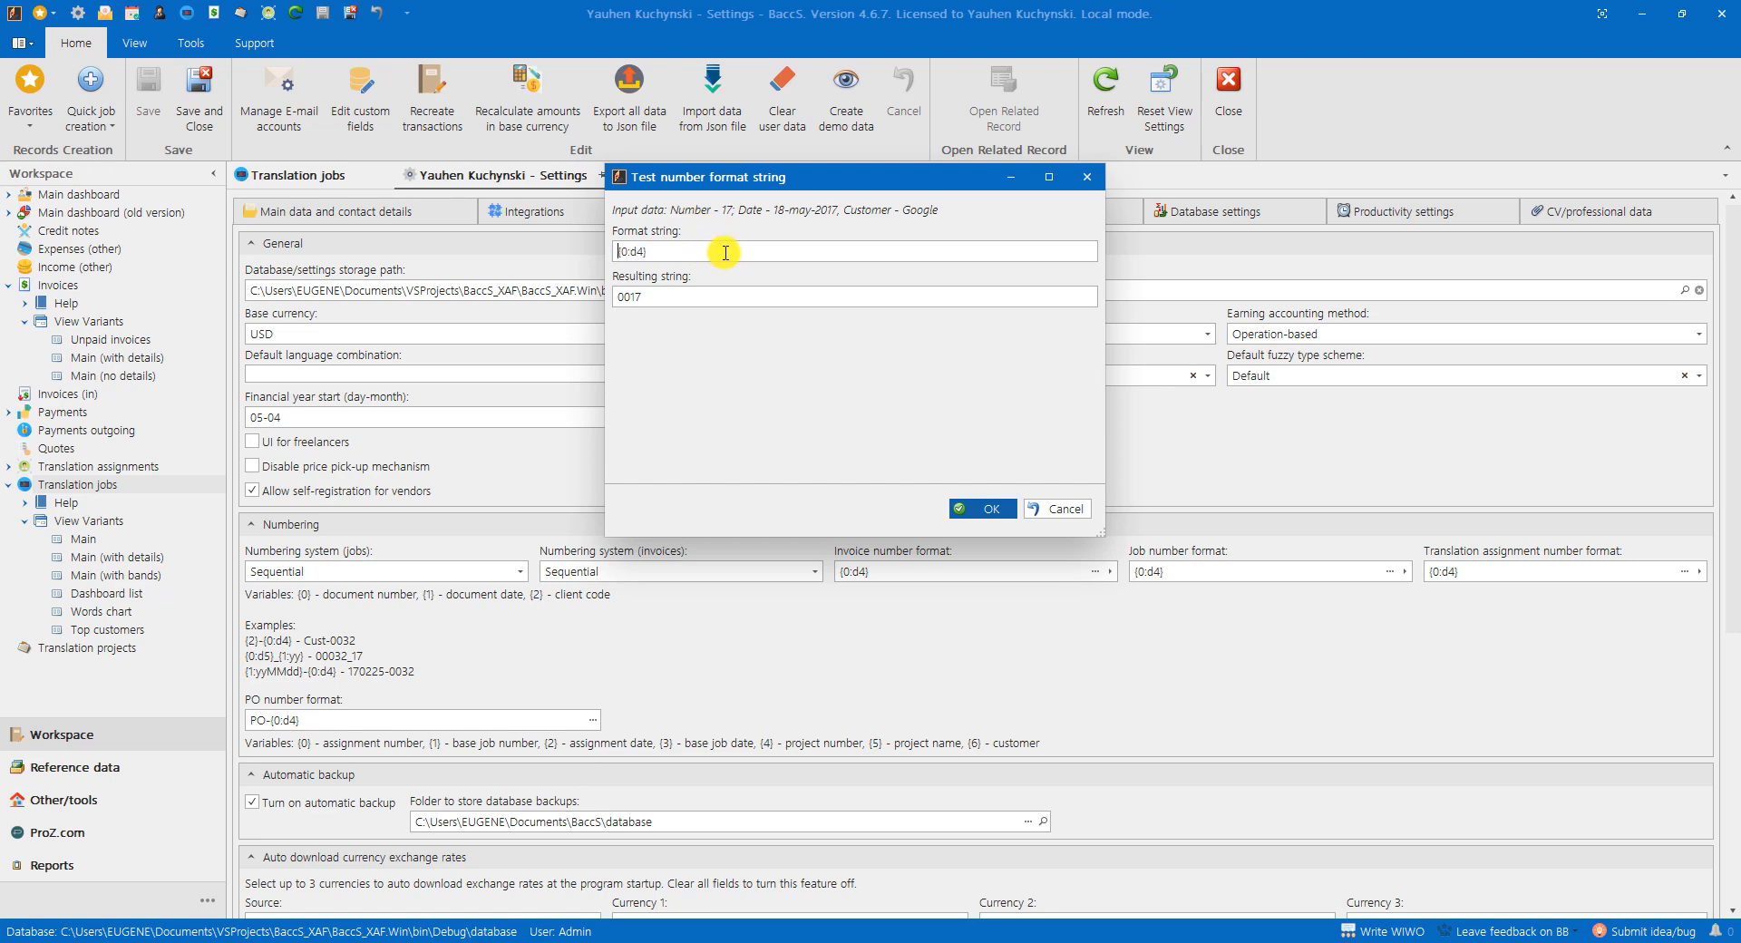
pyautogui.write('JOB_')
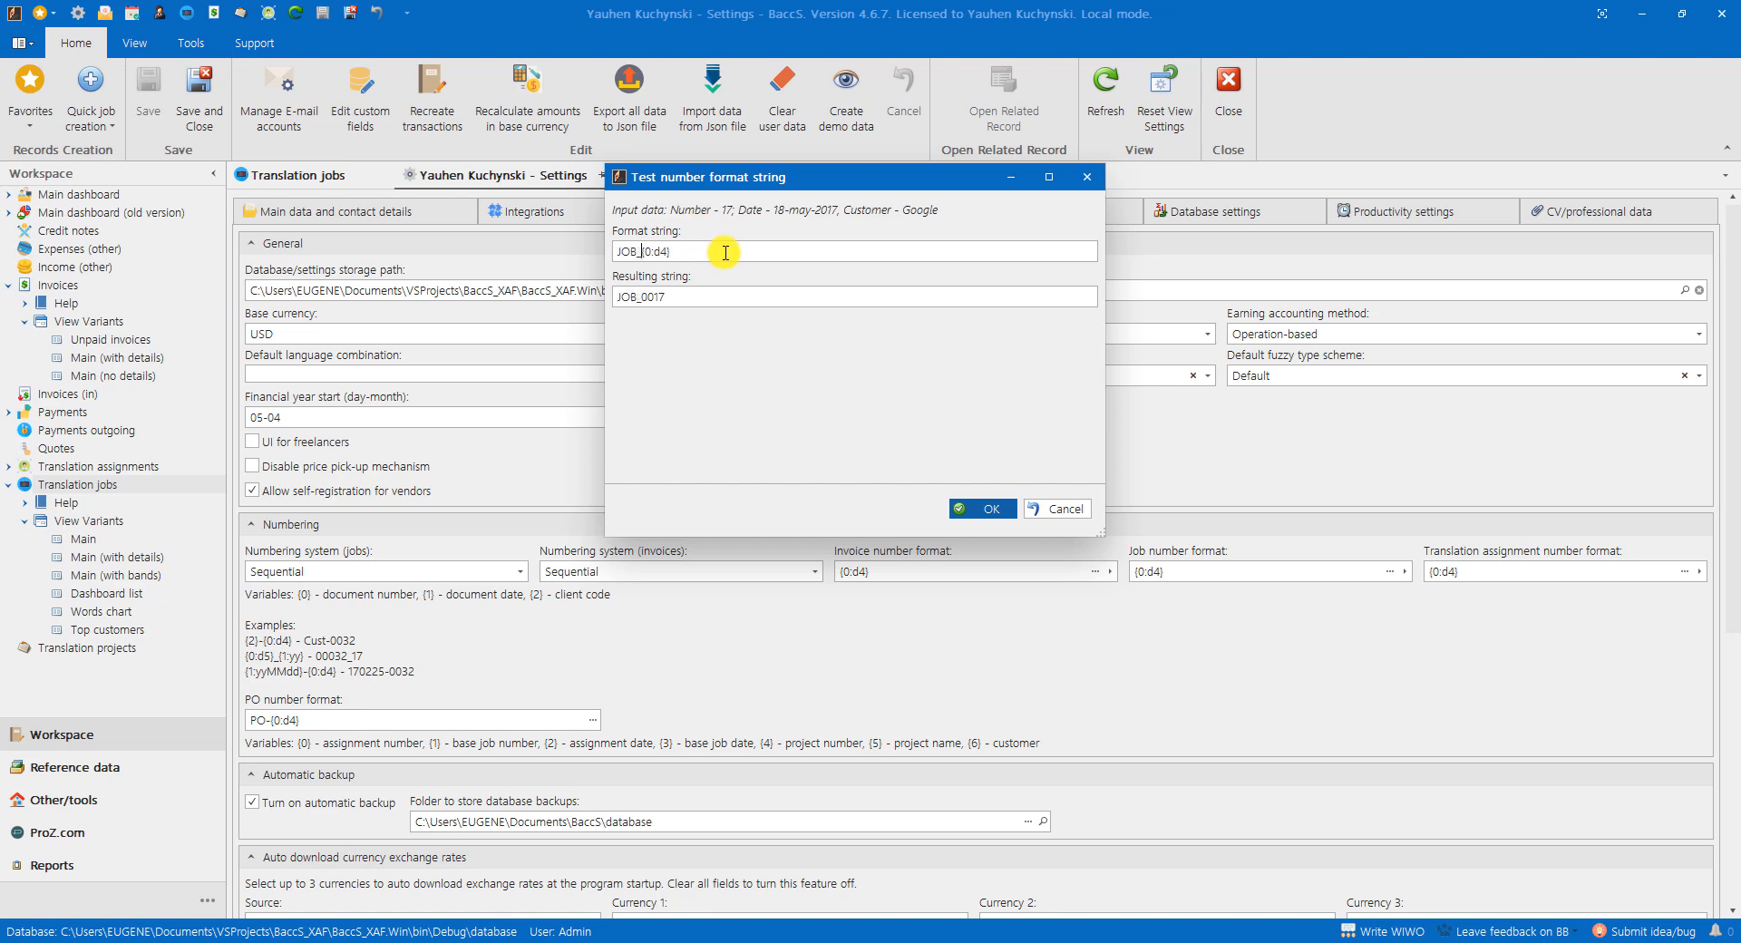
pyautogui.click(641, 252)
pyautogui.click(653, 253)
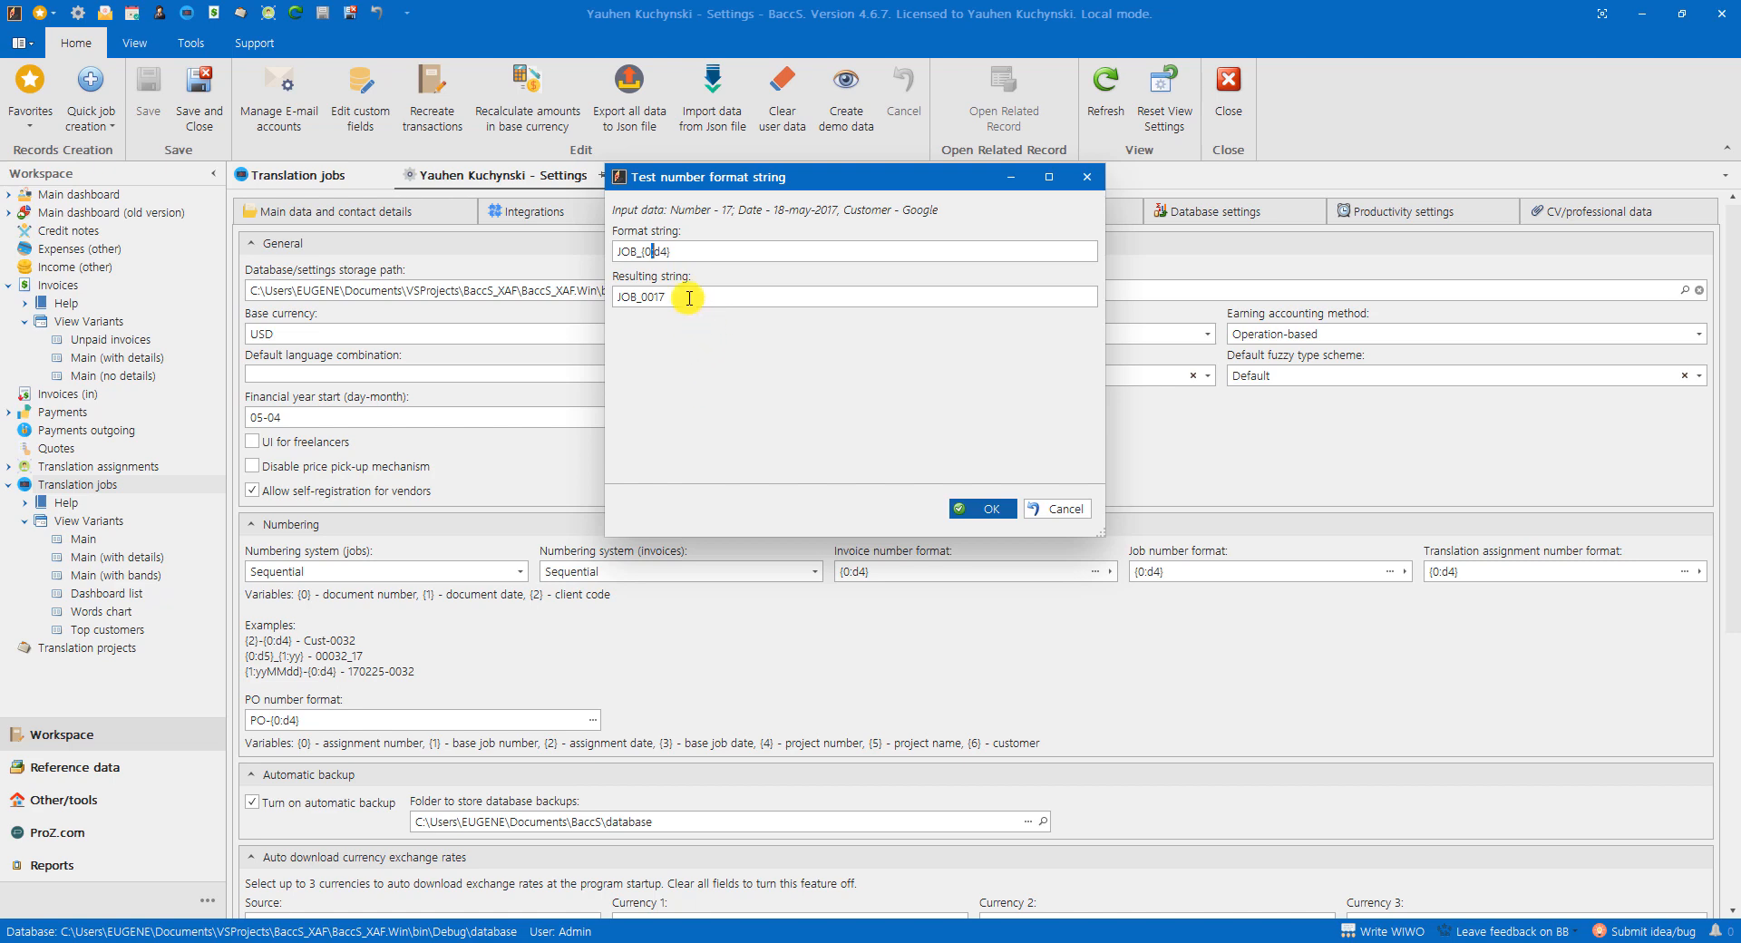
# Step: Change the number part of the format string to five digits, {0:d5}, and check the resulting string
pyautogui.click(686, 254)
pyautogui.press('BackSpace')
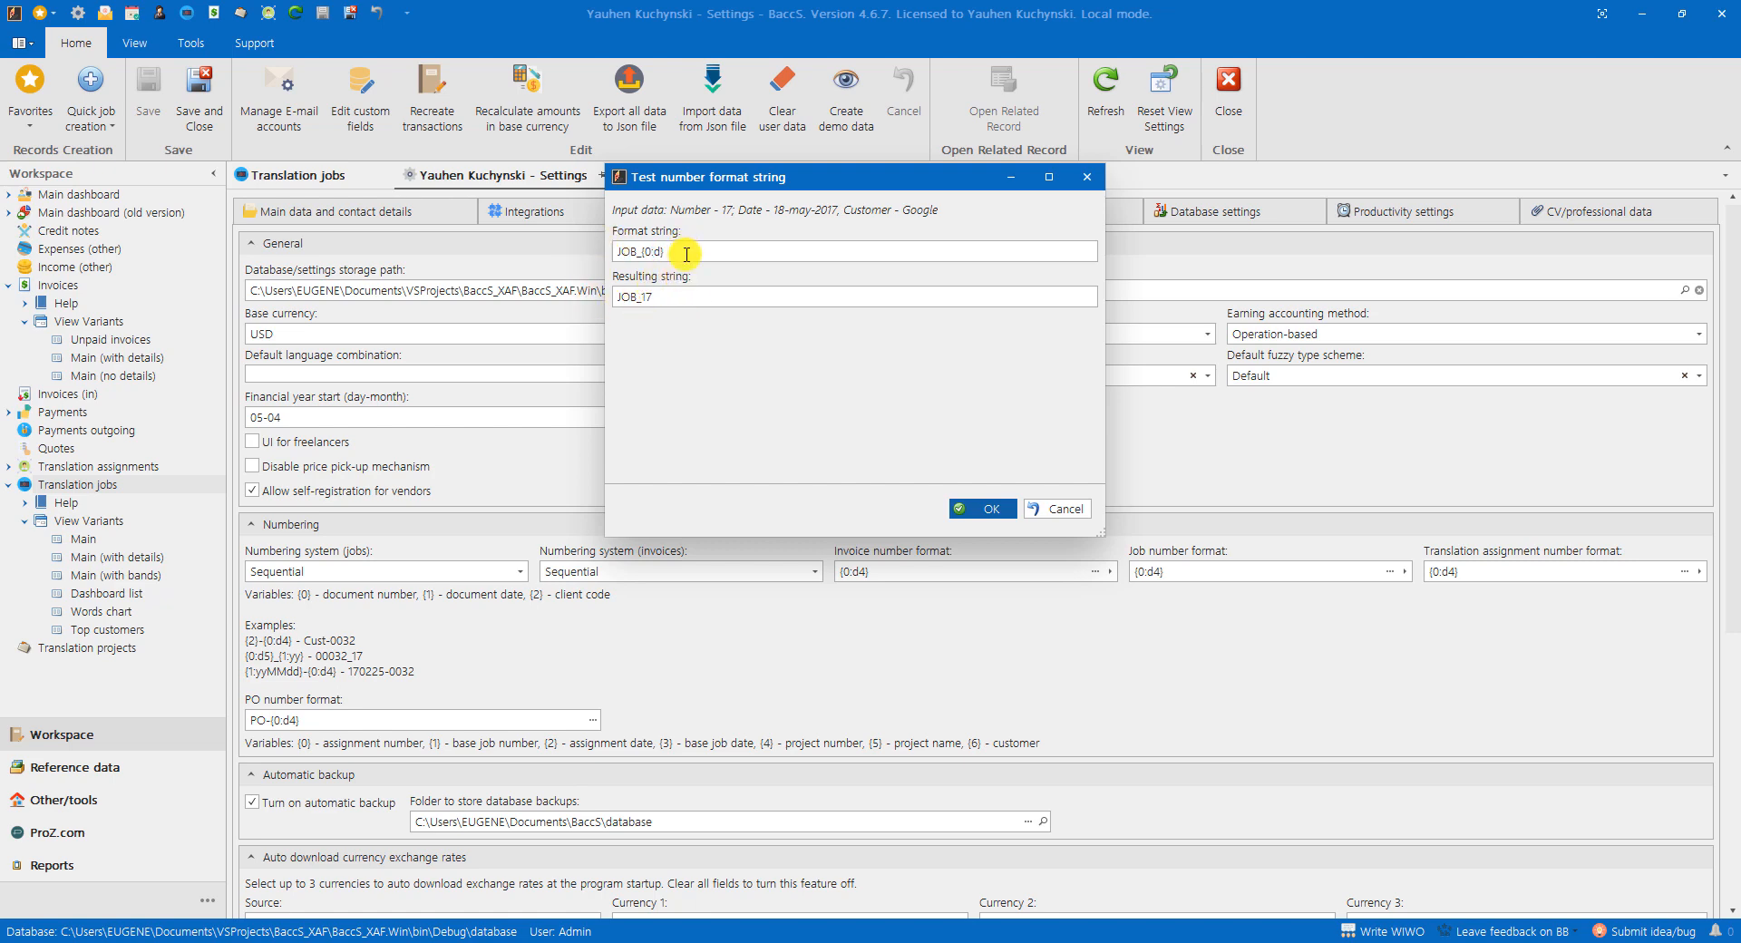
pyautogui.write('5')
pyautogui.moveTo(640, 298); pyautogui.dragTo(723, 302)
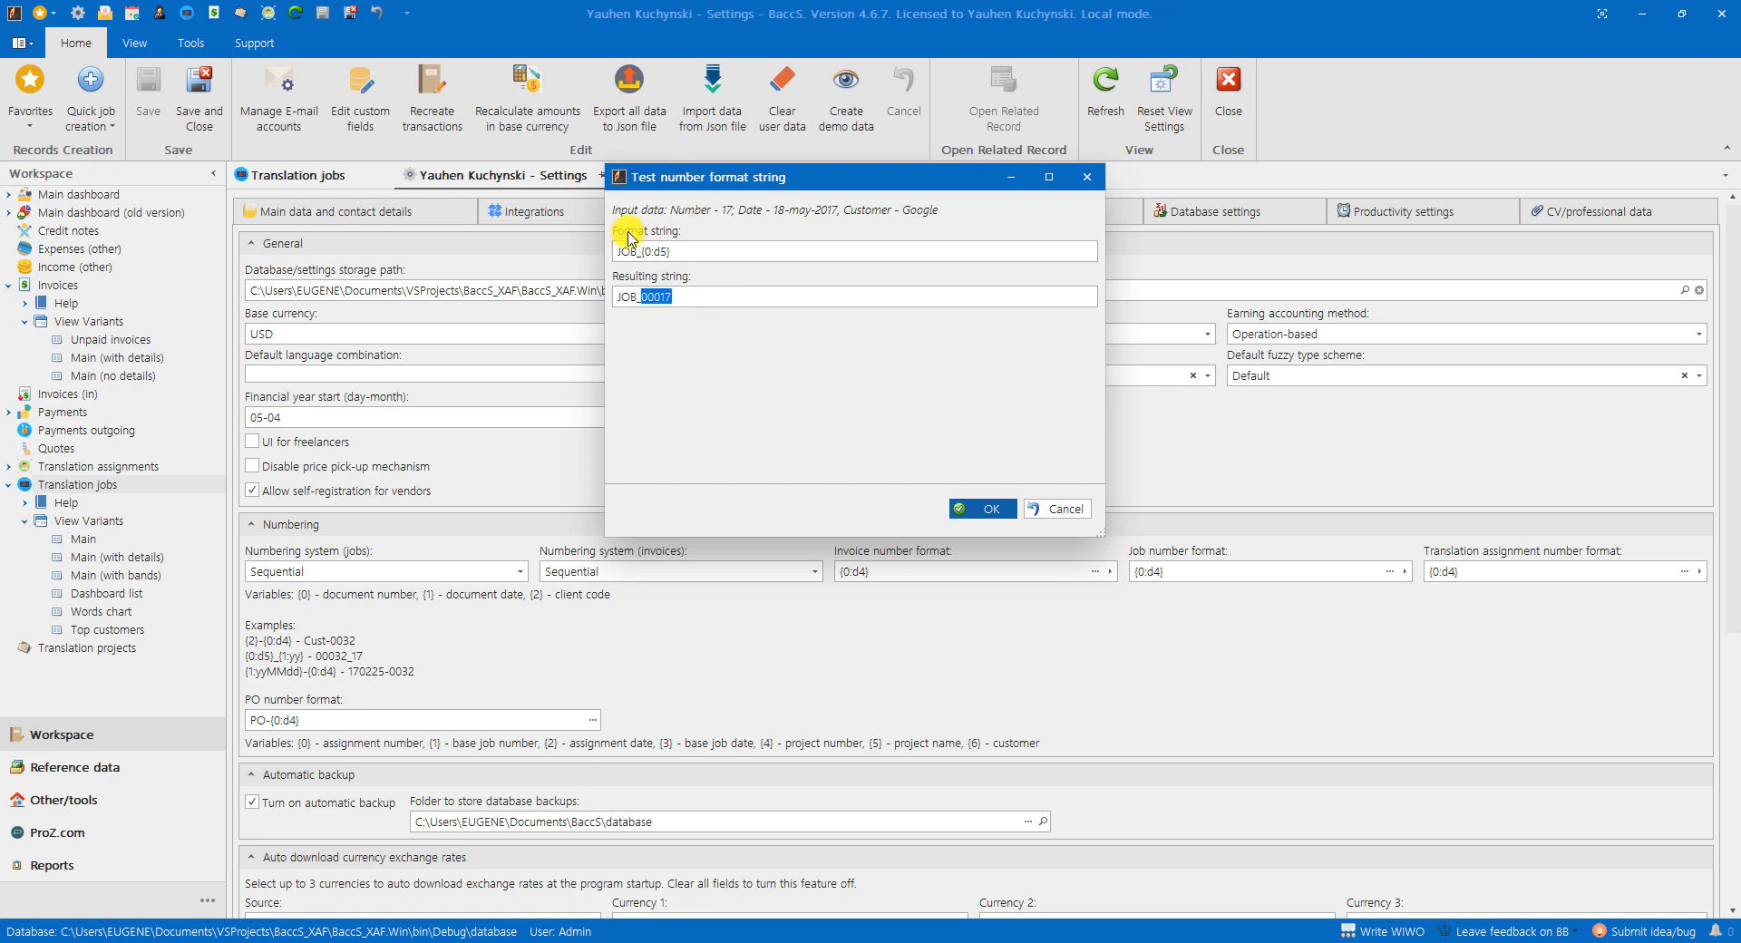
# Step: Insert the document date variable {1}_ before the number part and check the date in the resulting string
pyautogui.click(645, 252)
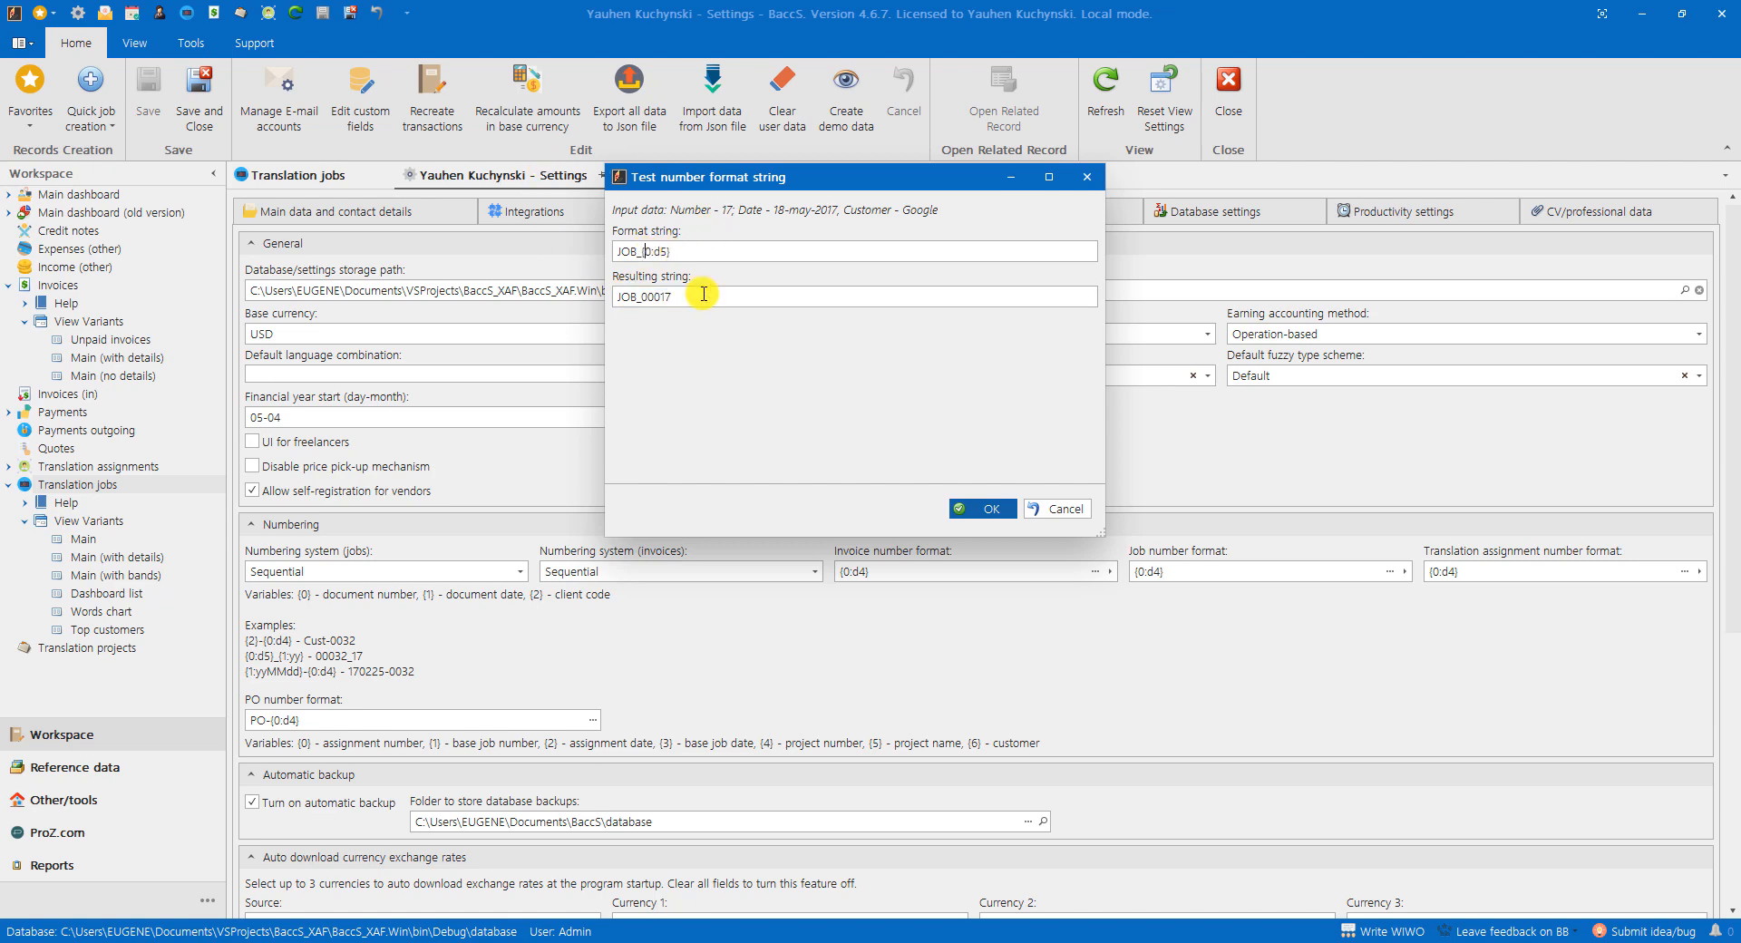
pyautogui.write('{1}_')
pyautogui.moveTo(641, 296); pyautogui.dragTo(744, 296)
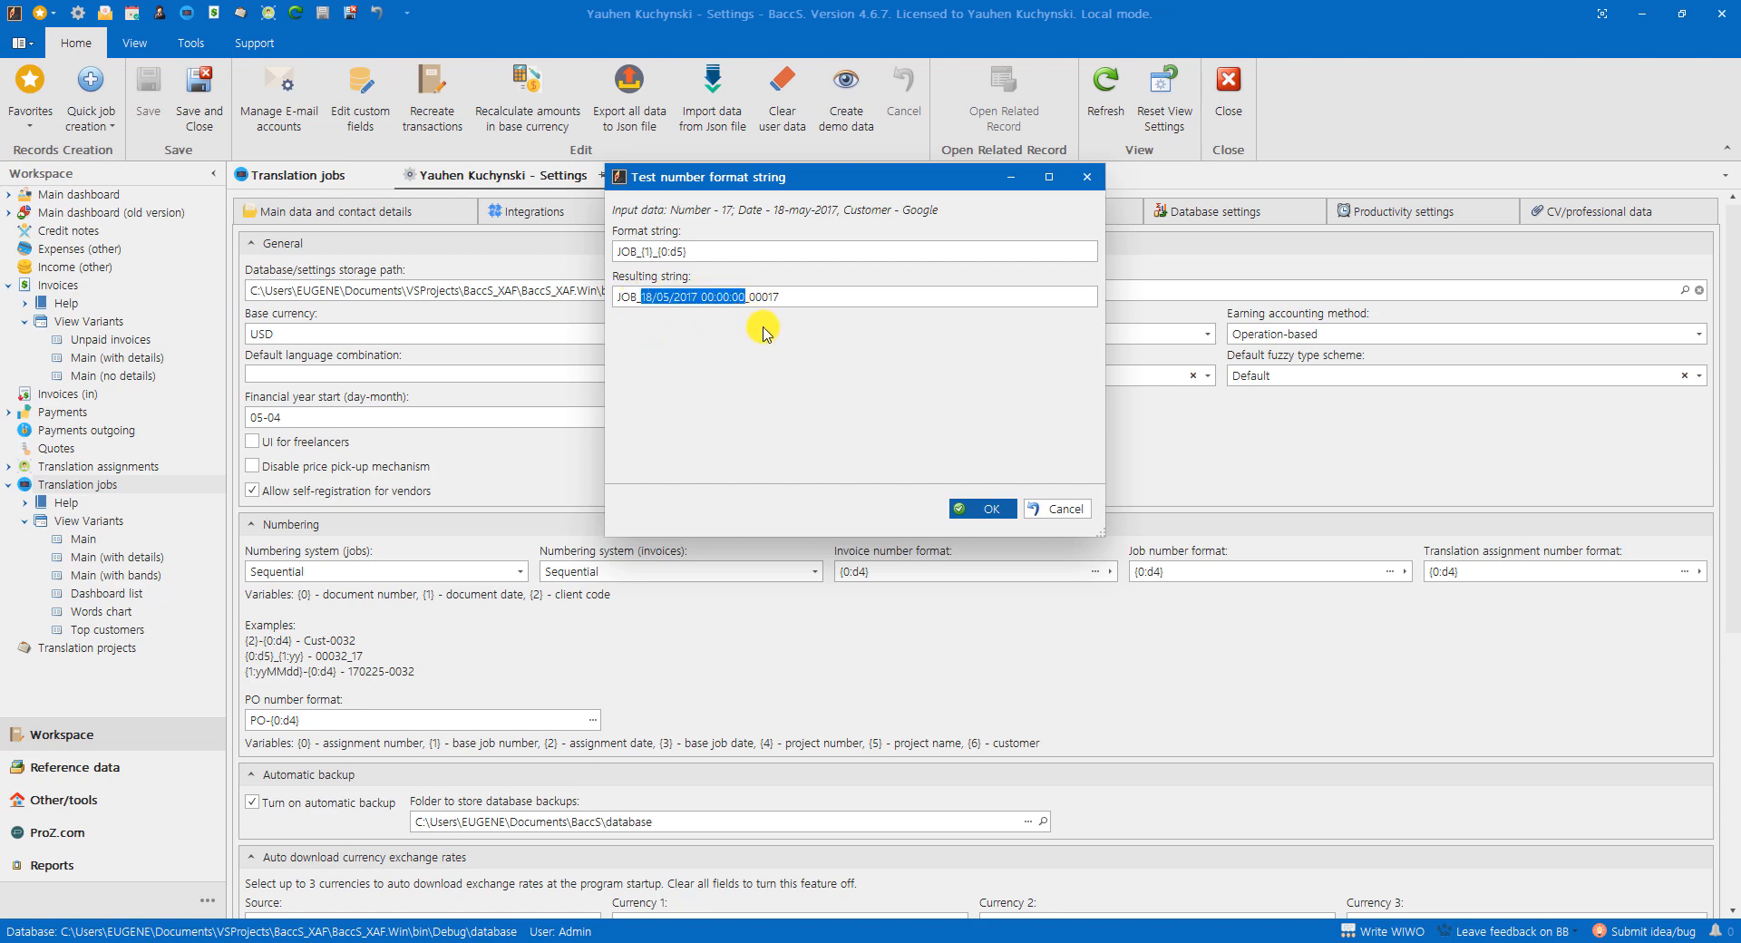
pyautogui.click(691, 298)
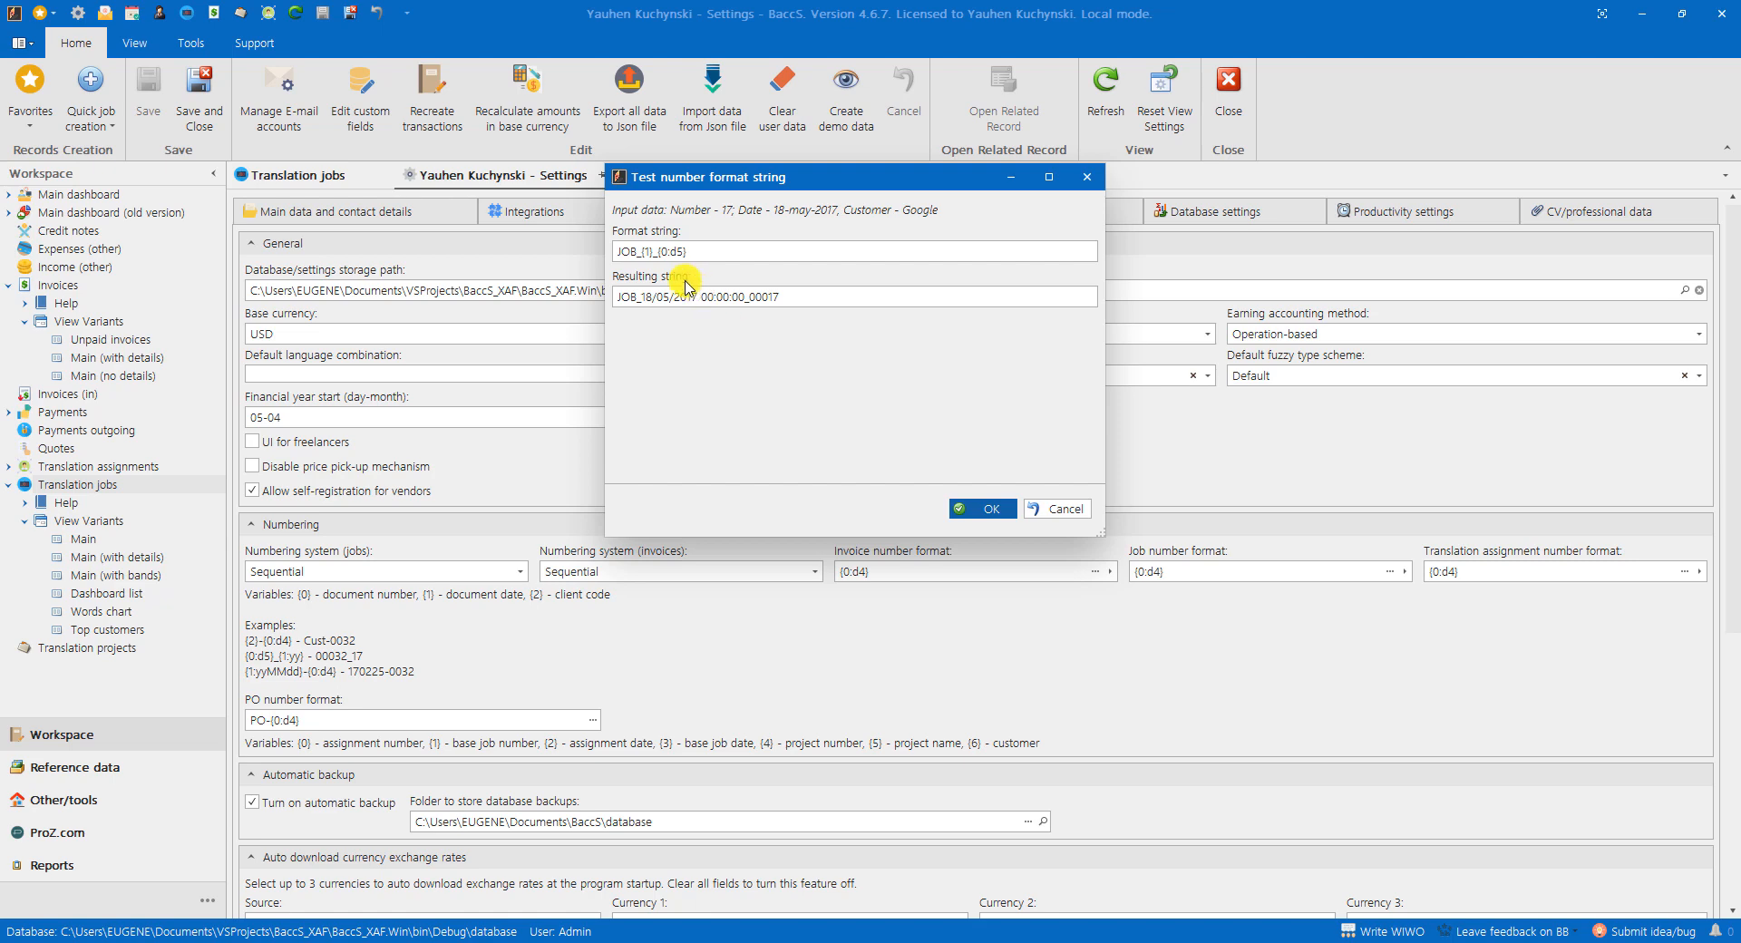
# Step: Format the date variable with a four-digit year, then extend its pattern with month and day to yyyy_MMMM_dddd
pyautogui.click(649, 252)
pyautogui.write(':')
pyautogui.write('yyyy')
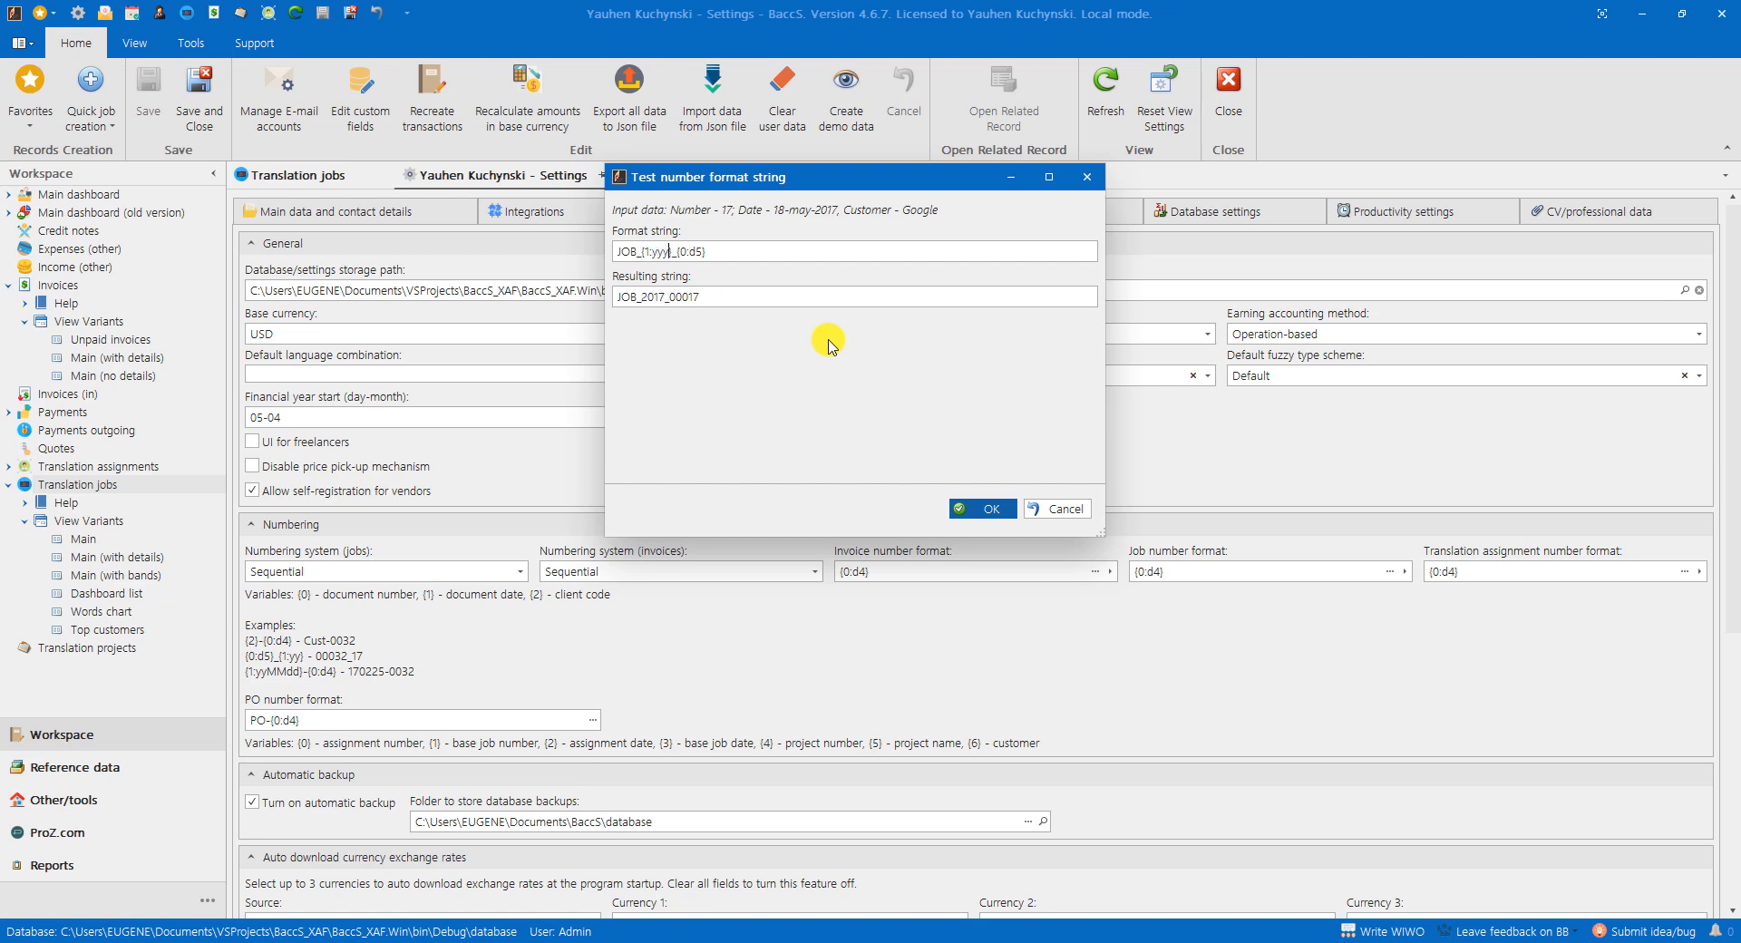
pyautogui.press('BackSpace')
pyautogui.press('BackSpace')
pyautogui.write('yy_MMMM_dd')
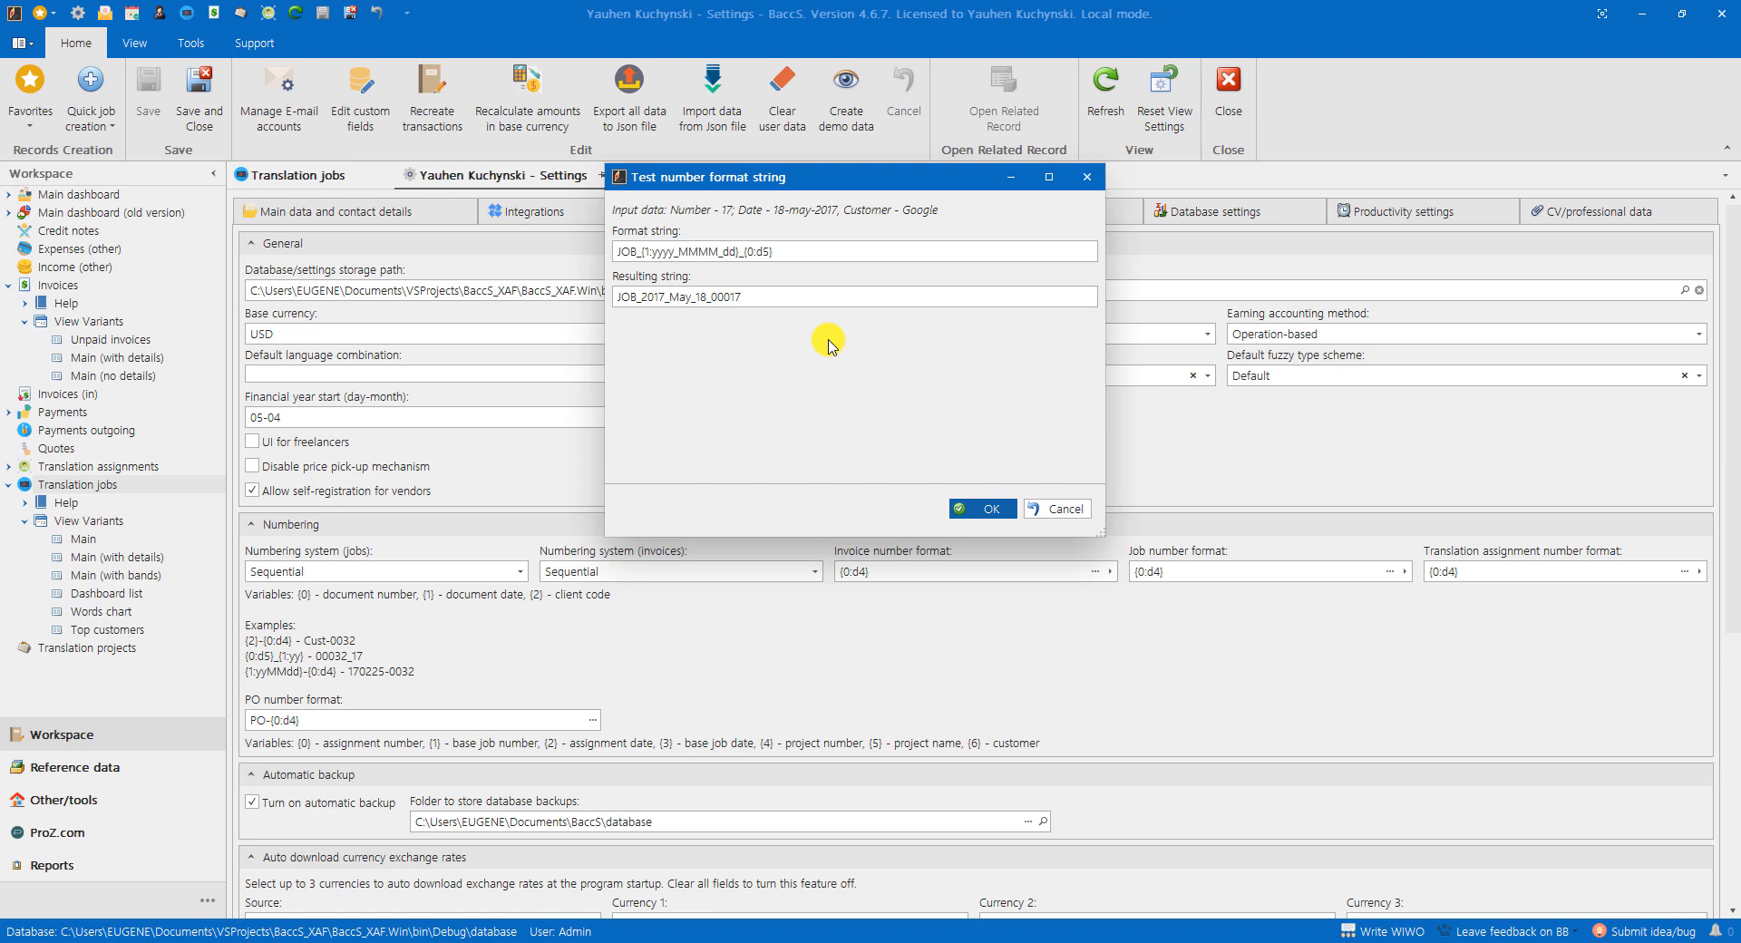
pyautogui.write('d')
pyautogui.write('d')
# Step: Reduce the date variable to the year only, making the job number format JOB_{1:yyyy}_{0:d5}, and accept it
pyautogui.press('BackSpace')
pyautogui.press('BackSpace')
pyautogui.press('BackSpace')
pyautogui.press('BackSpace')
pyautogui.press('BackSpace')
pyautogui.press('BackSpace')
pyautogui.press('BackSpace')
pyautogui.press('BackSpace')
pyautogui.press('BackSpace')
pyautogui.press('BackSpace')
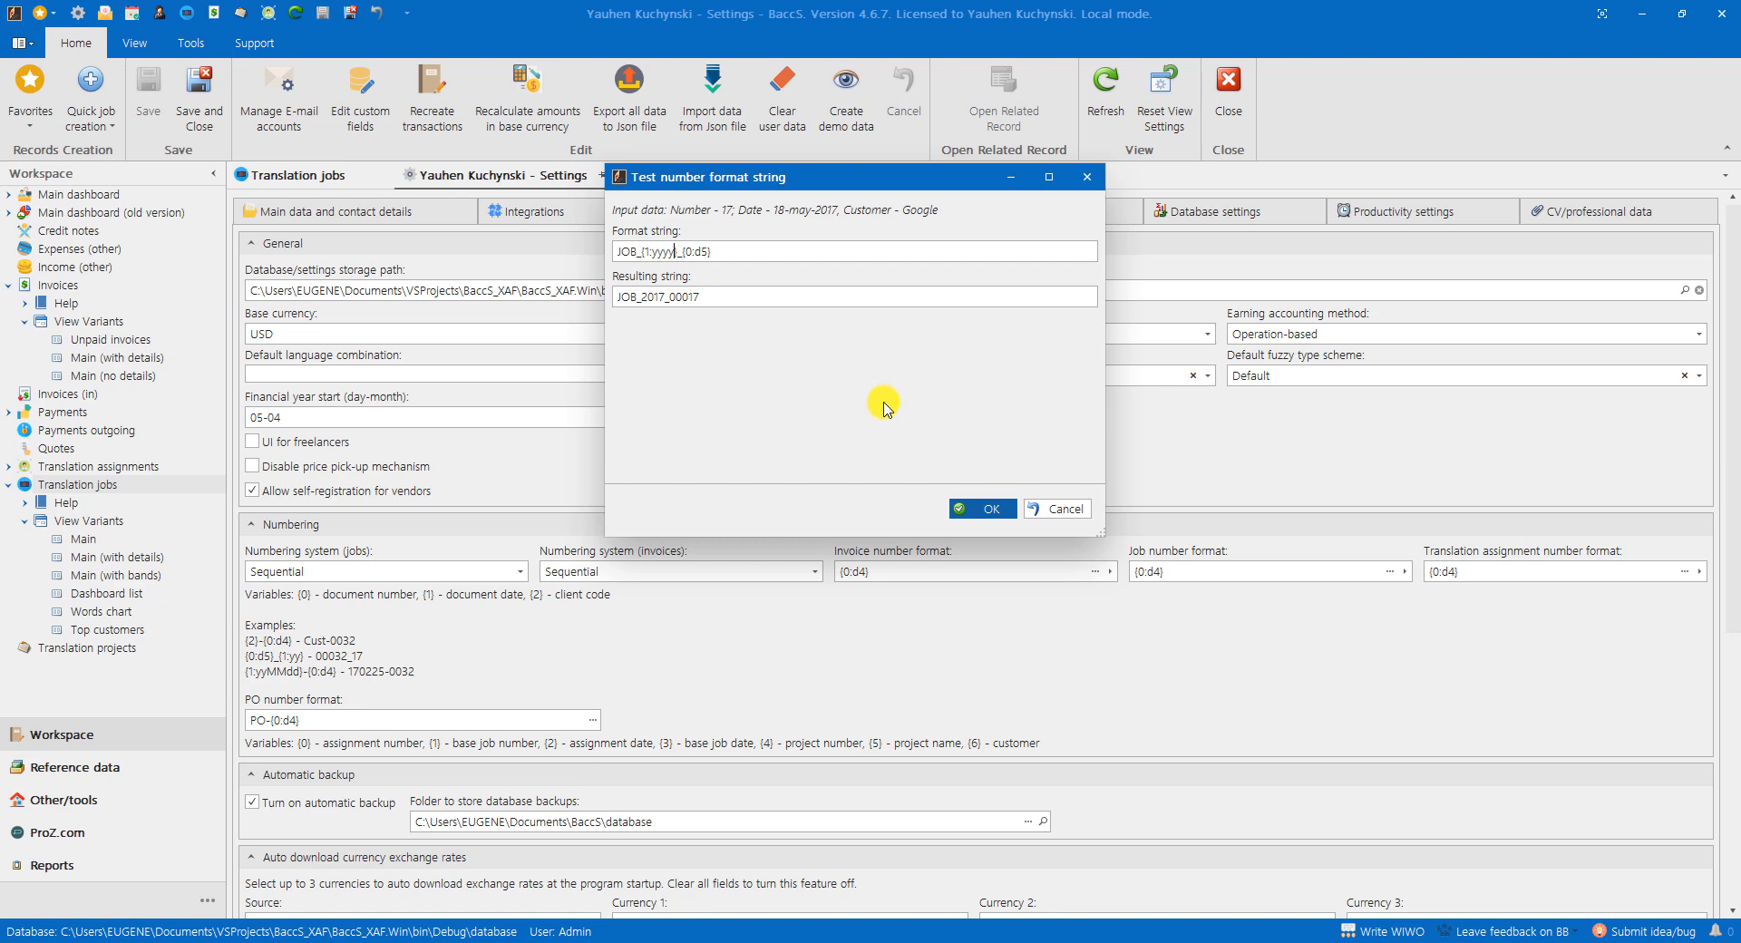
pyautogui.click(990, 516)
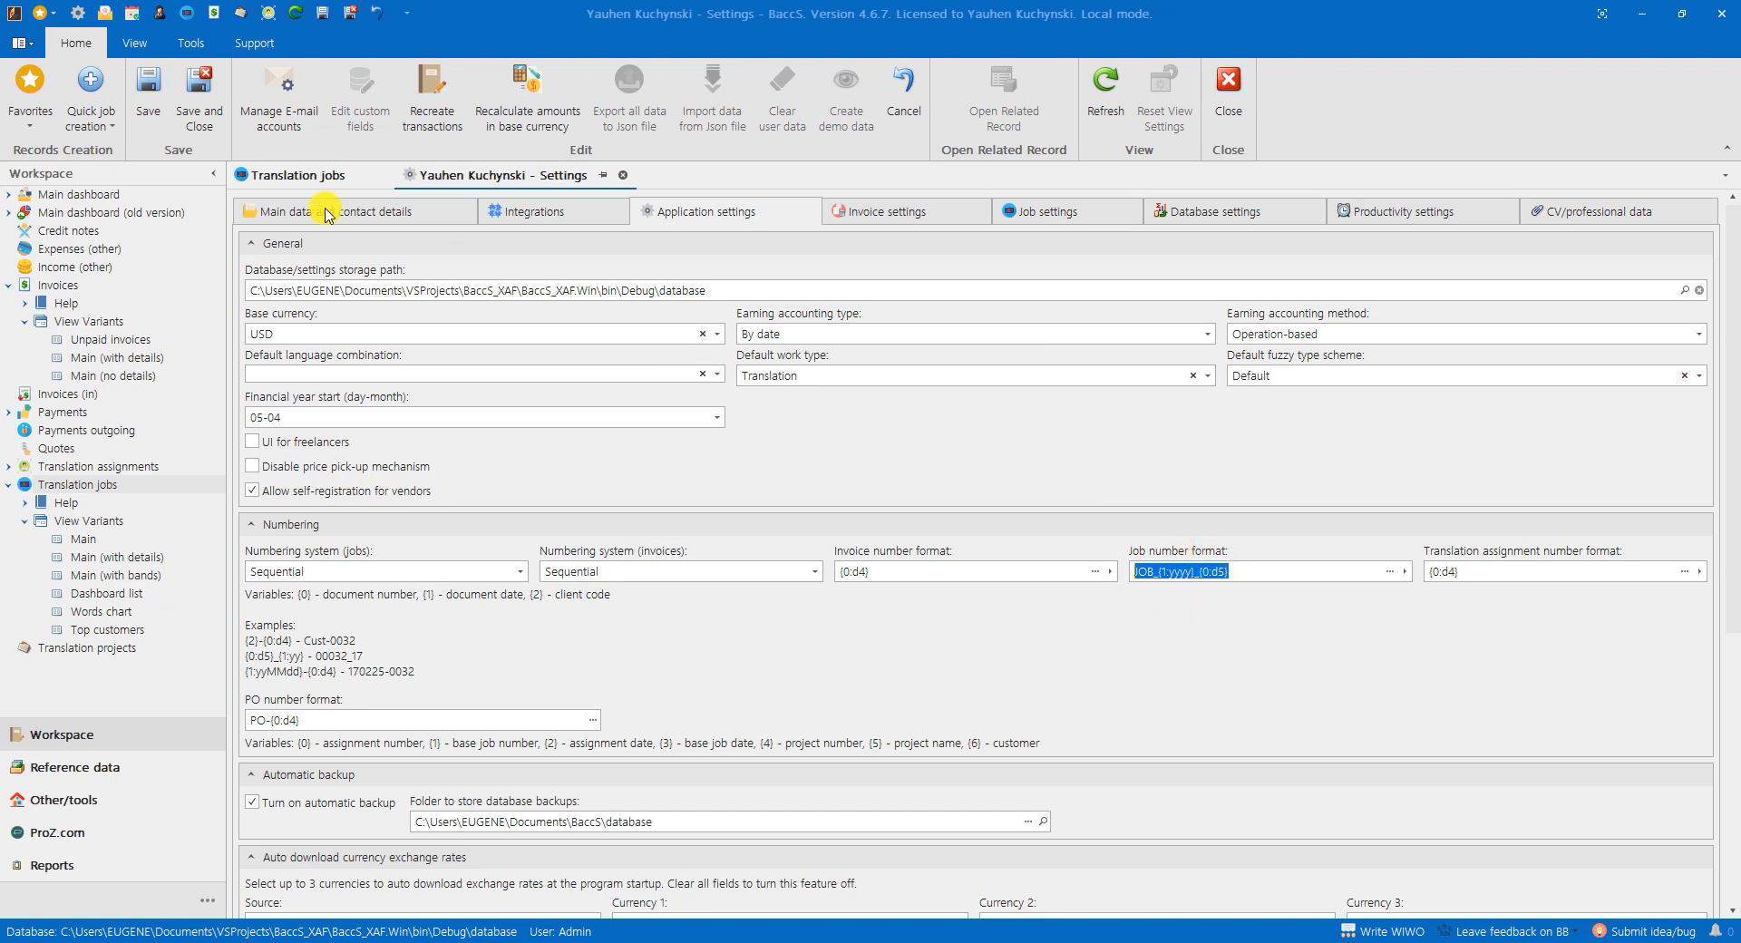
# Step: Check the Number (f) values in the translation jobs list, then return to the settings and save the new job number format
pyautogui.click(272, 177)
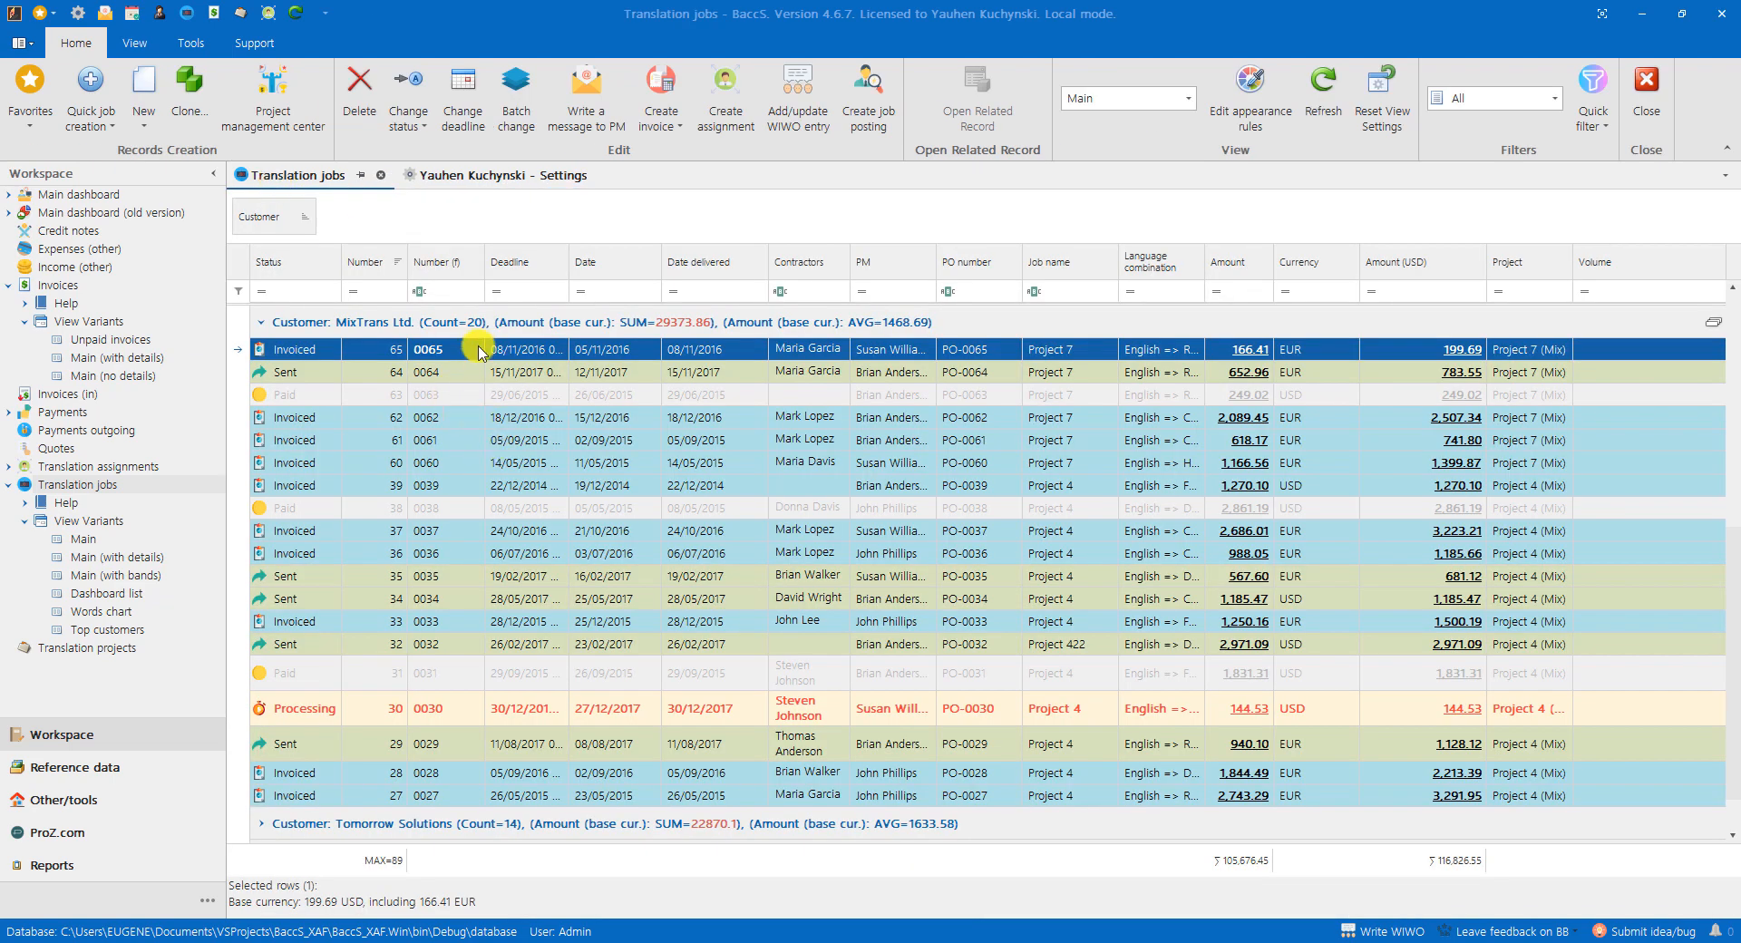
pyautogui.click(464, 394)
pyautogui.scroll(-1, 539, 542)
pyautogui.click(458, 463)
pyautogui.scroll(1, 442, 447)
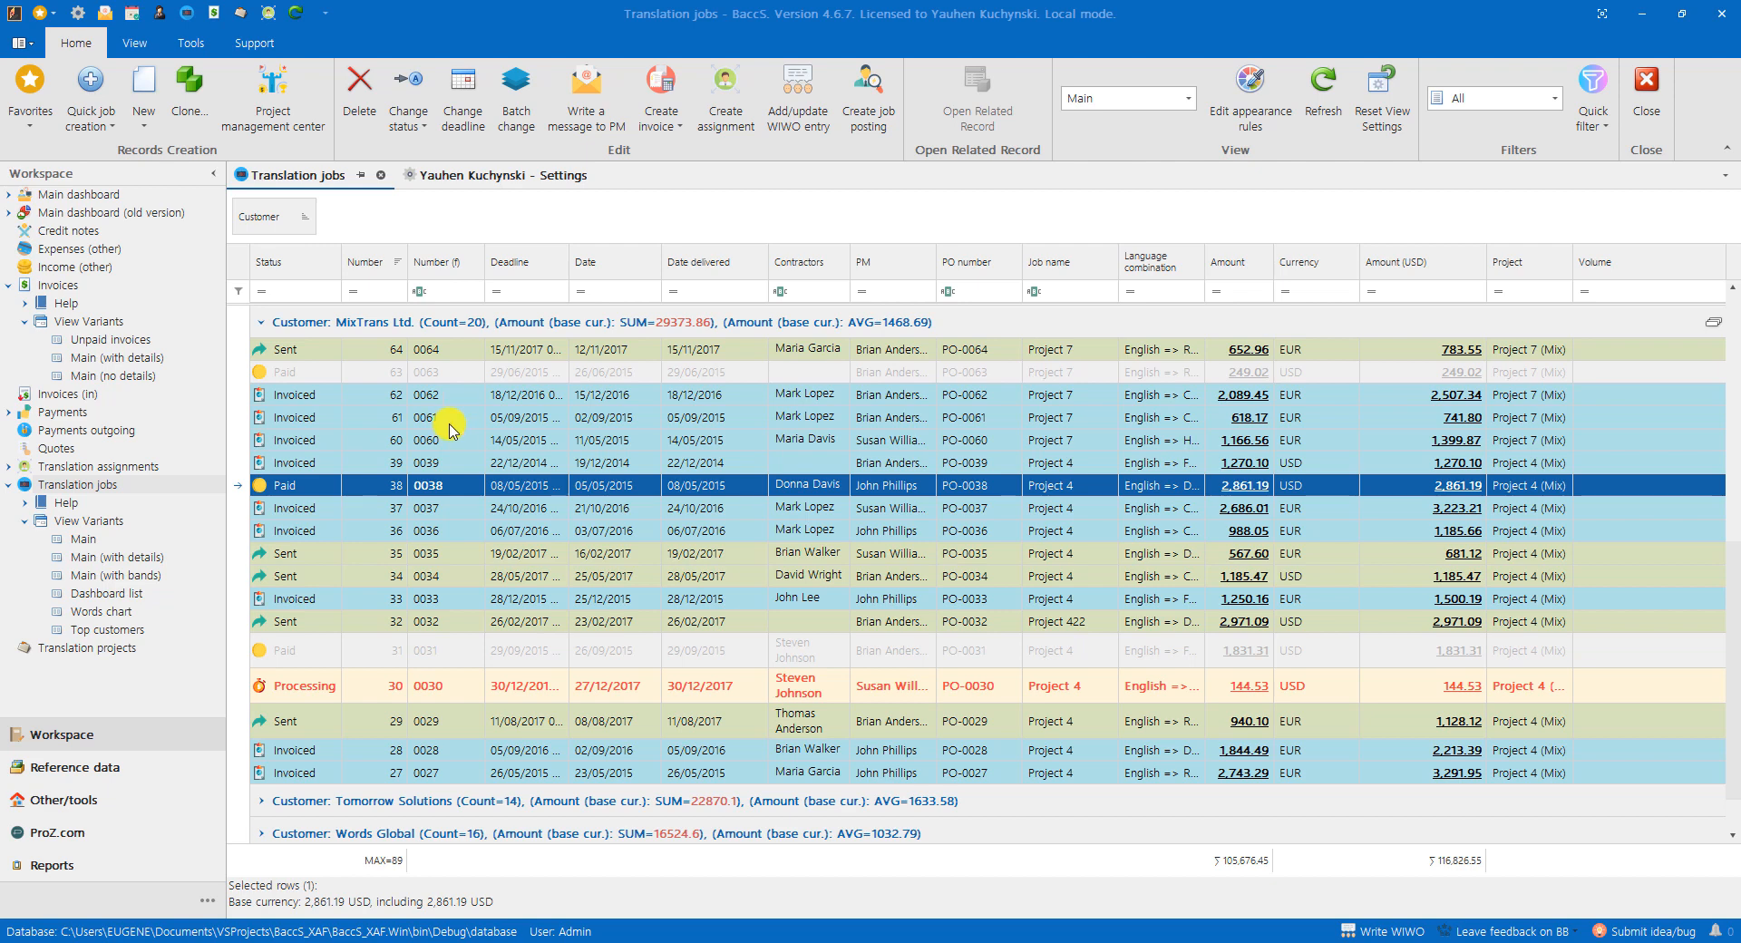
pyautogui.click(458, 177)
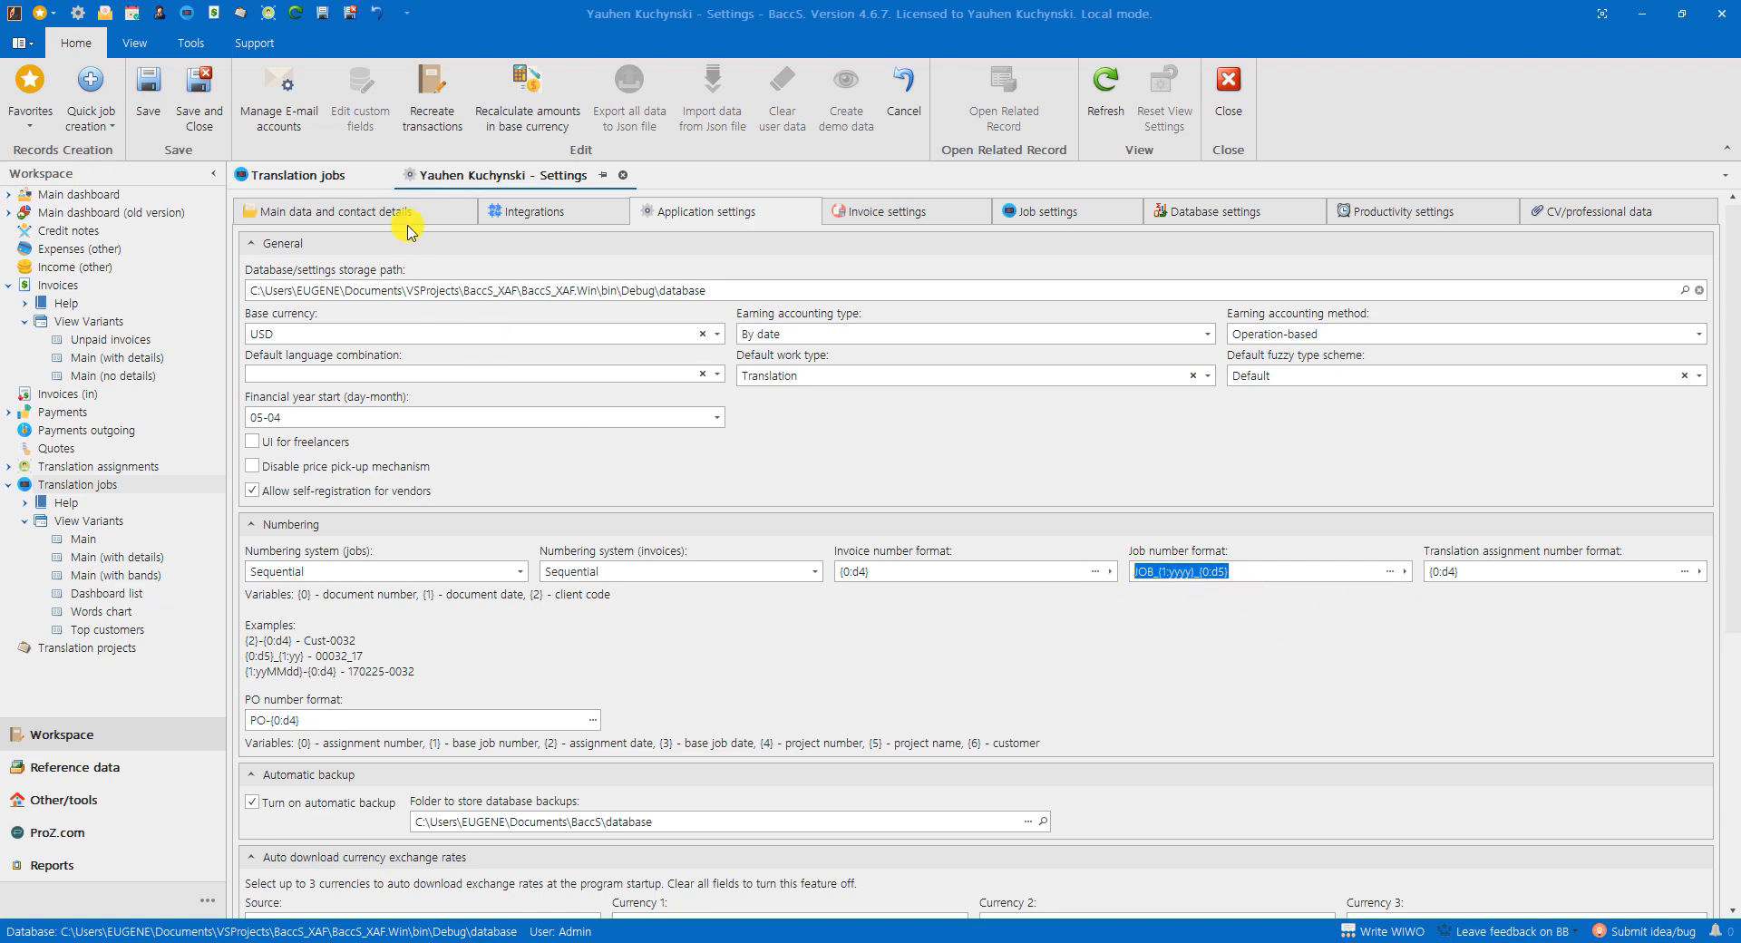
pyautogui.click(148, 96)
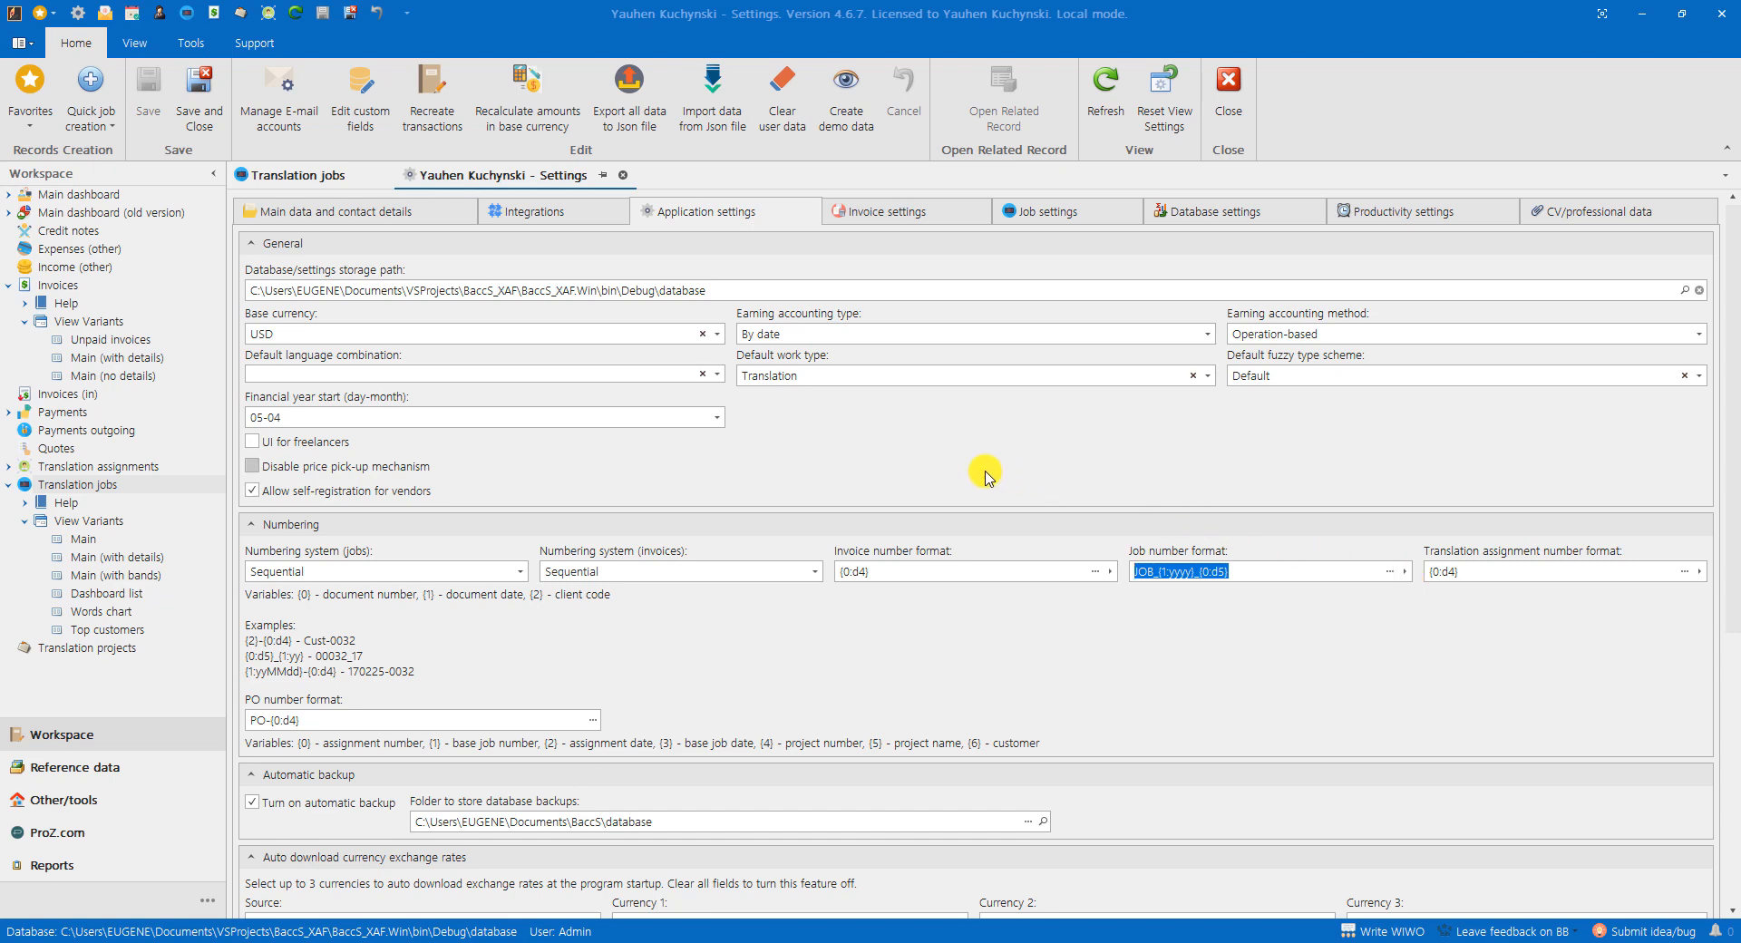
# Step: Widen the Number (f) column in the translation jobs list and review the reformatted job numbers
pyautogui.click(302, 181)
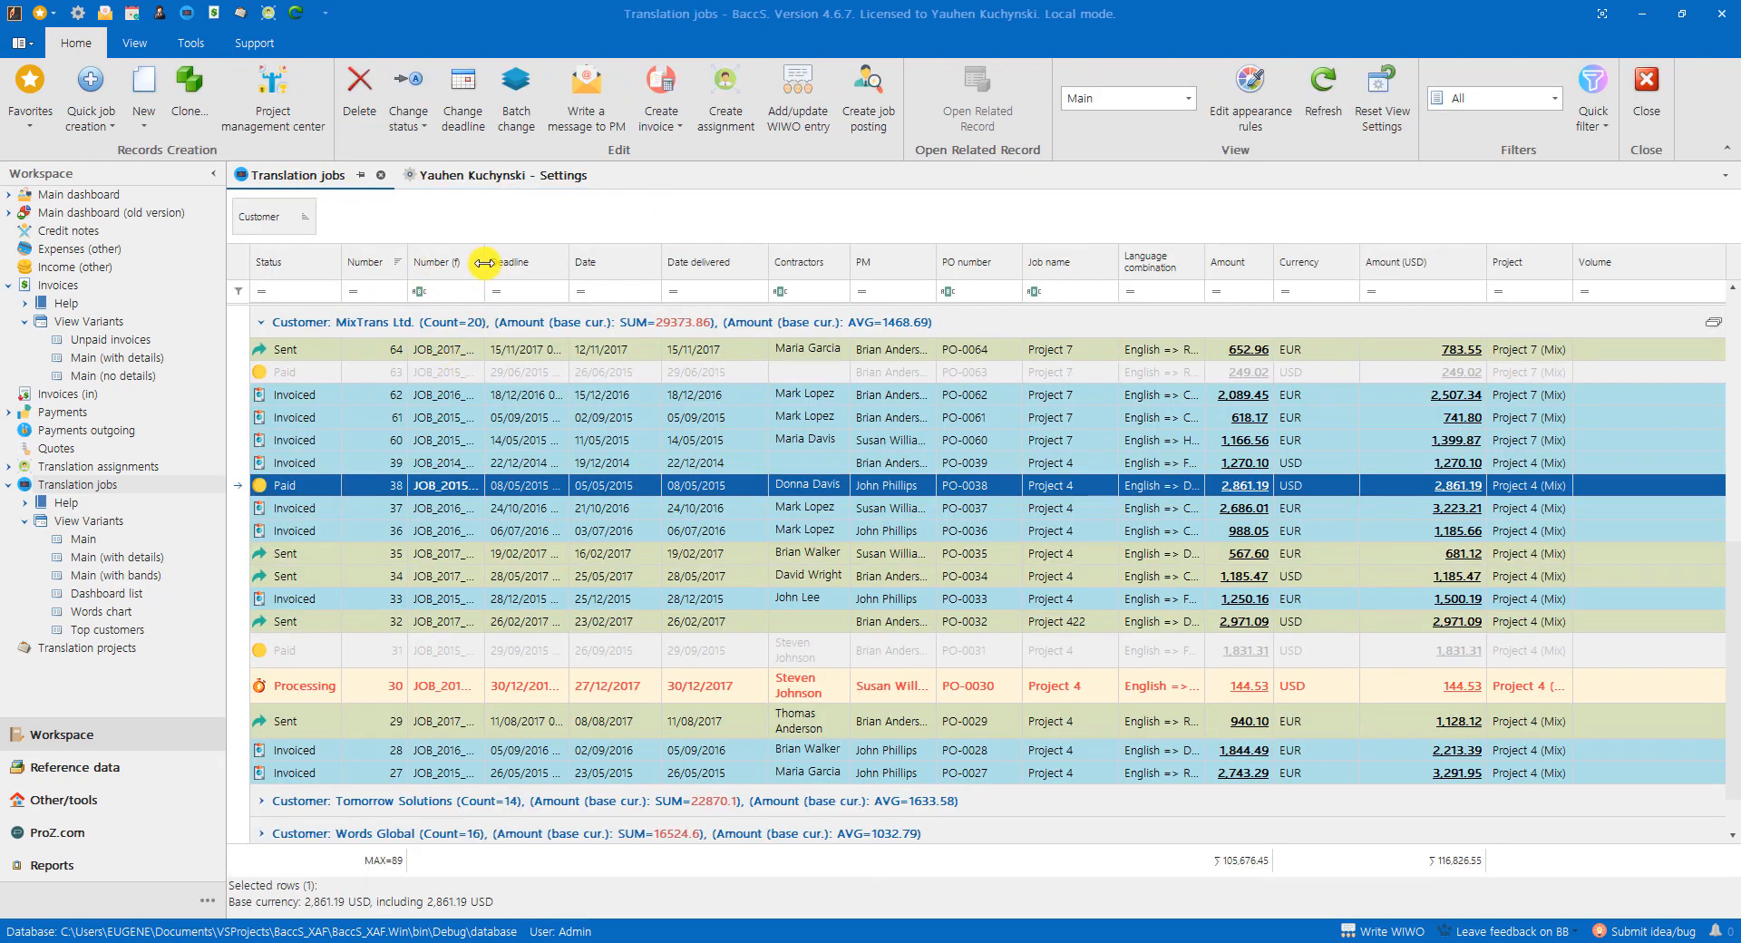
pyautogui.moveTo(484, 262); pyautogui.dragTo(523, 262)
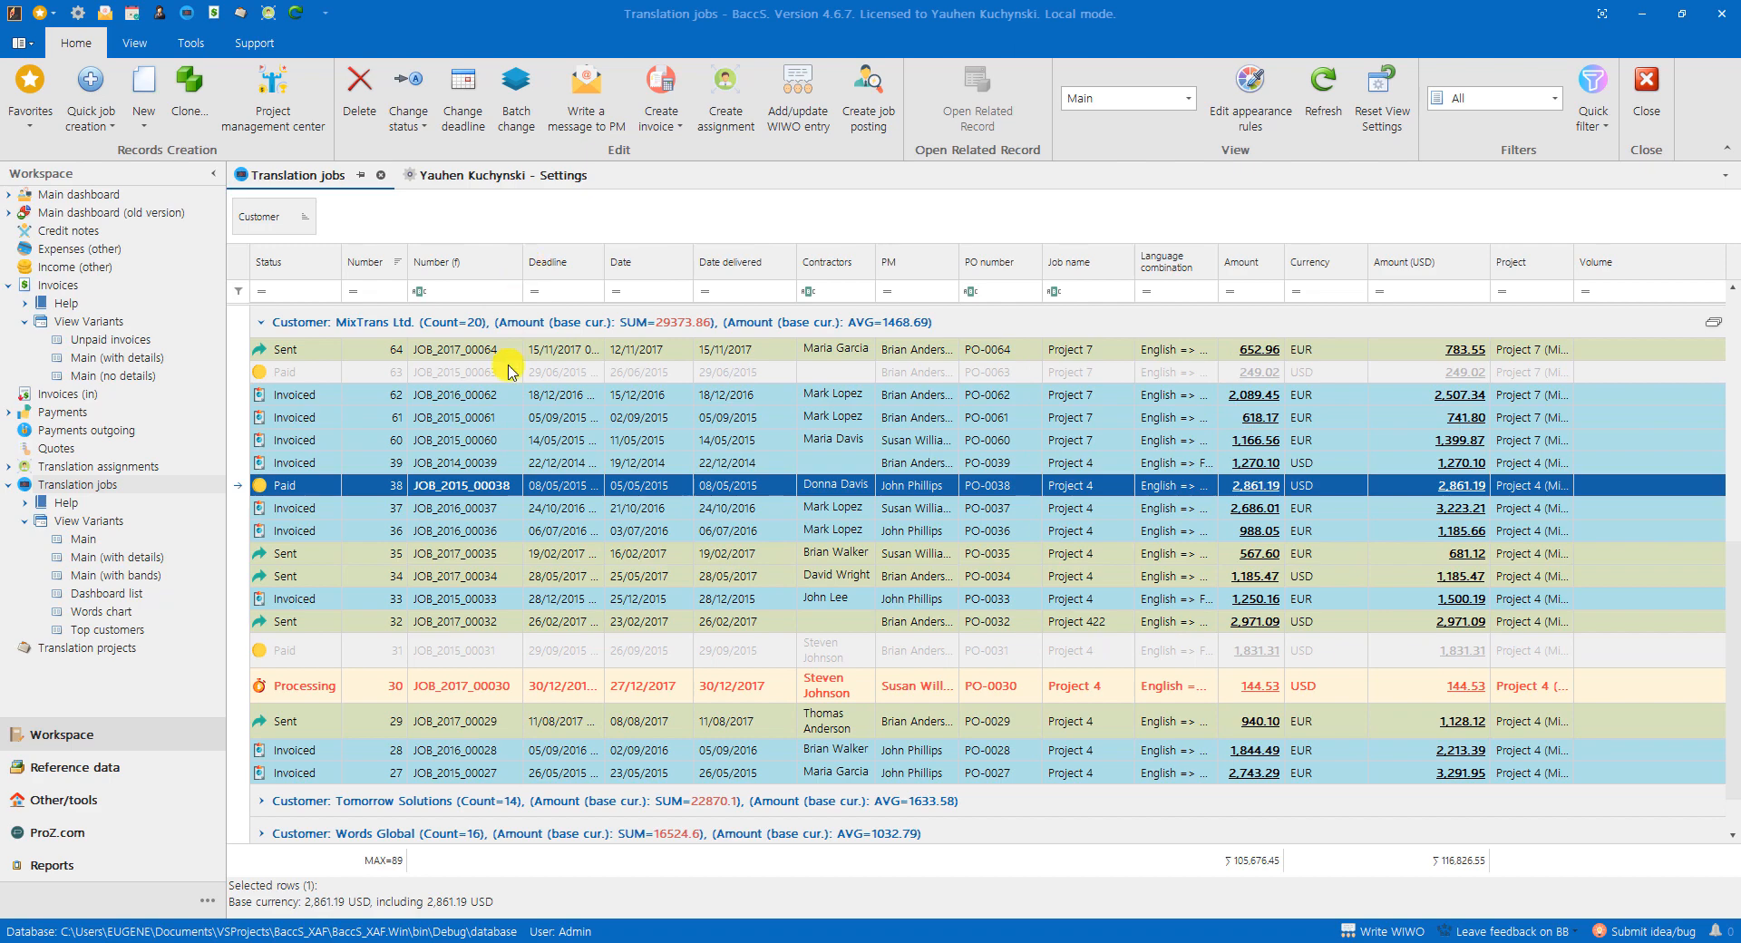
pyautogui.click(470, 440)
pyautogui.scroll(-1, 472, 562)
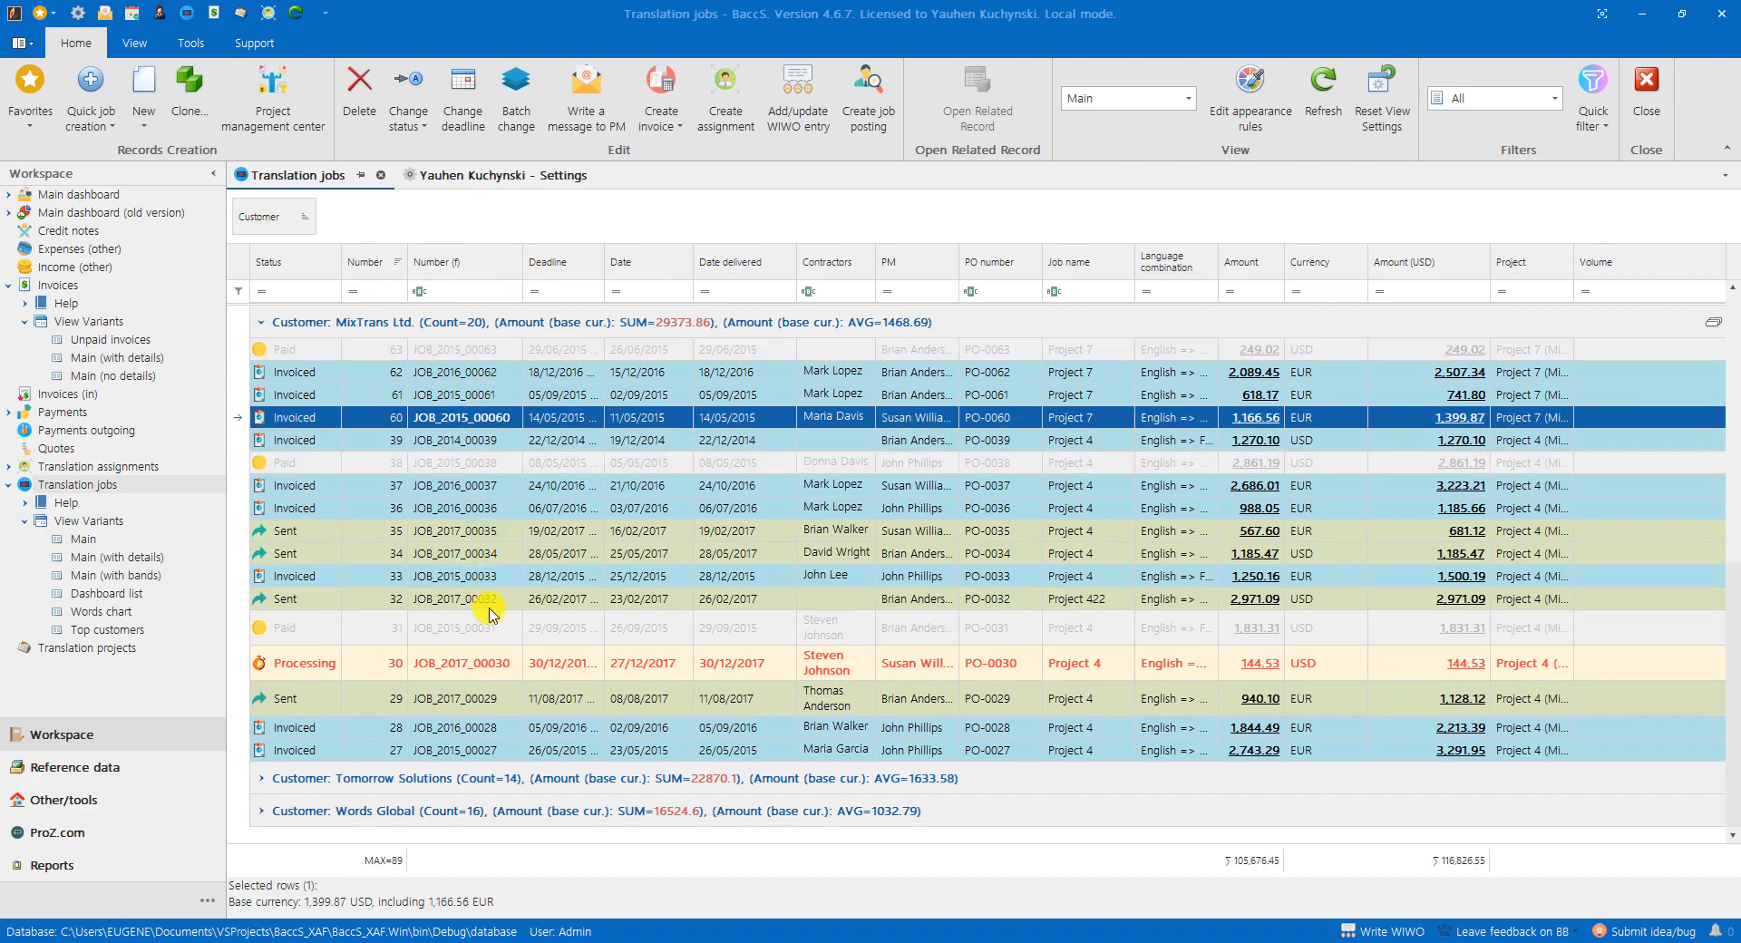
pyautogui.scroll(8, 490, 613)
pyautogui.scroll(-8, 495, 591)
pyautogui.click(486, 577)
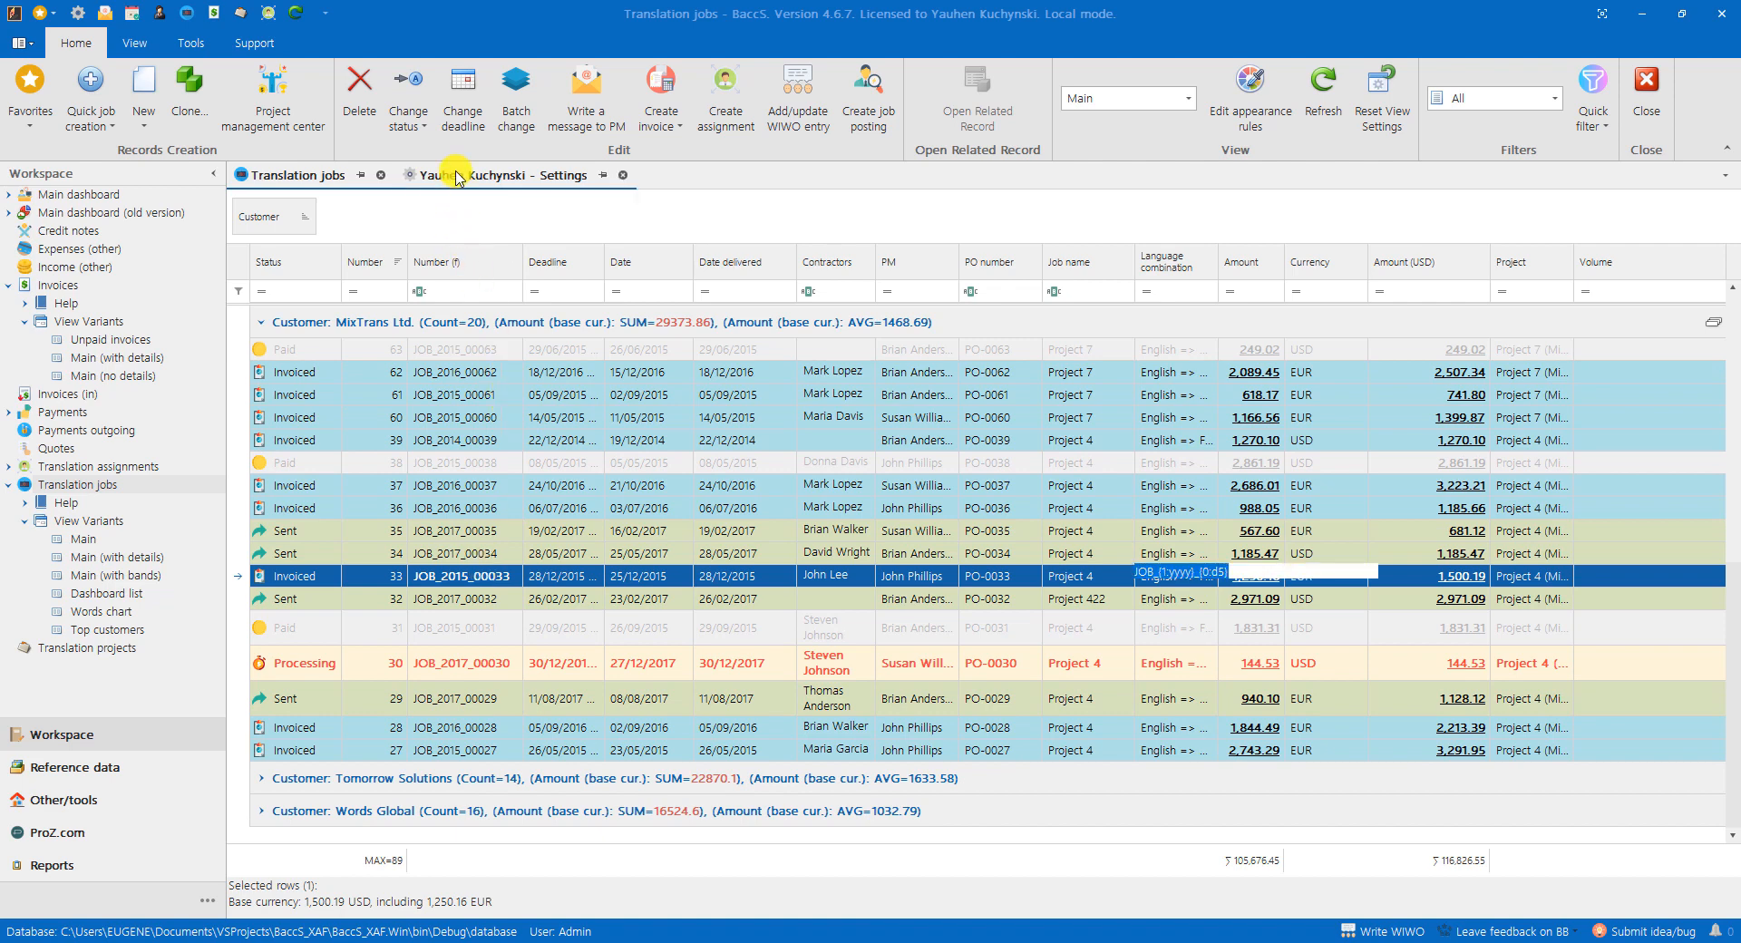
# Step: Examine the numbering reset options in the invoice settings and job settings, then return to the application settings
pyautogui.click(457, 177)
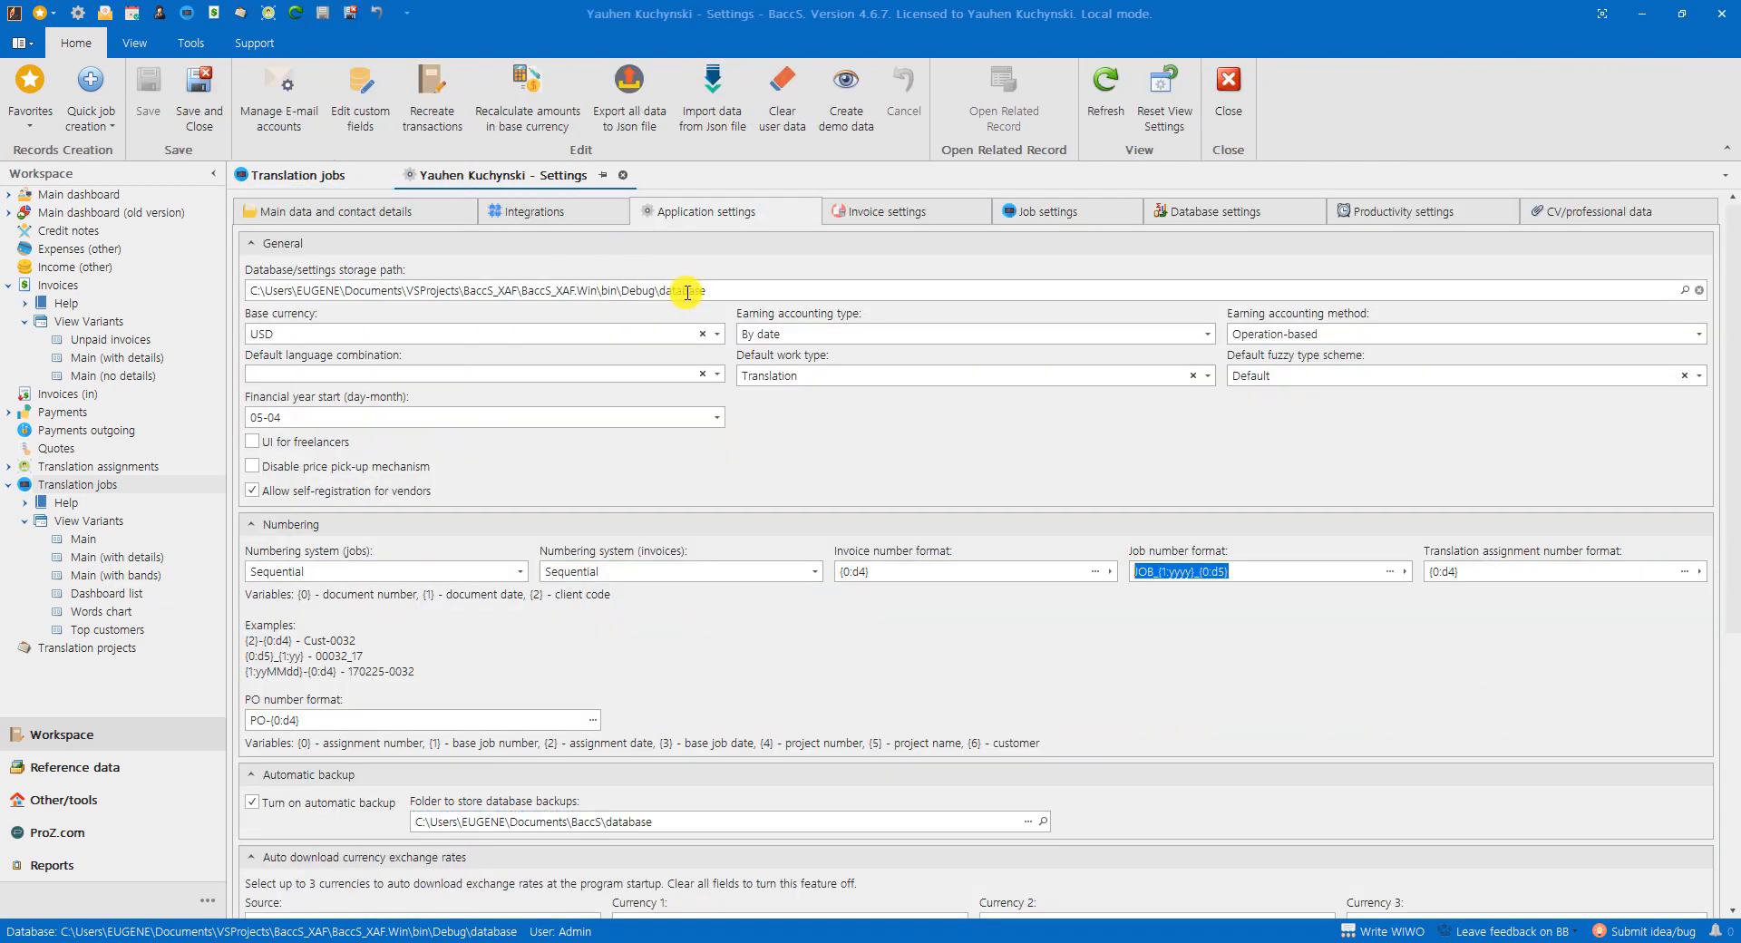
pyautogui.click(879, 215)
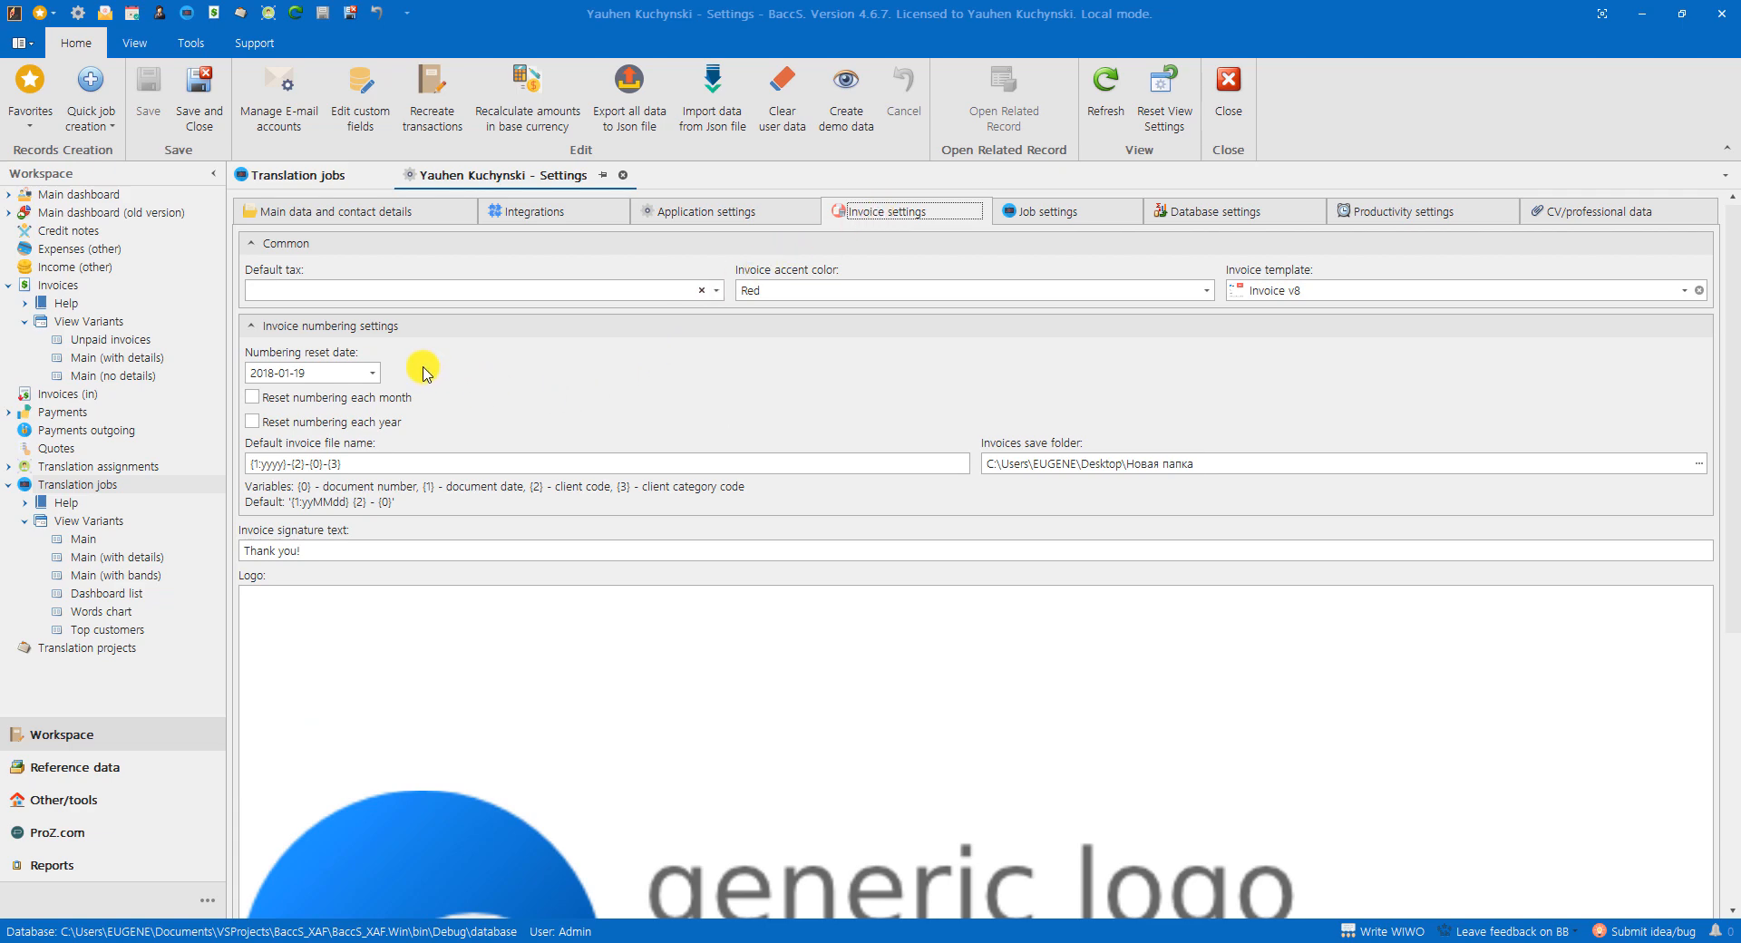
pyautogui.click(324, 376)
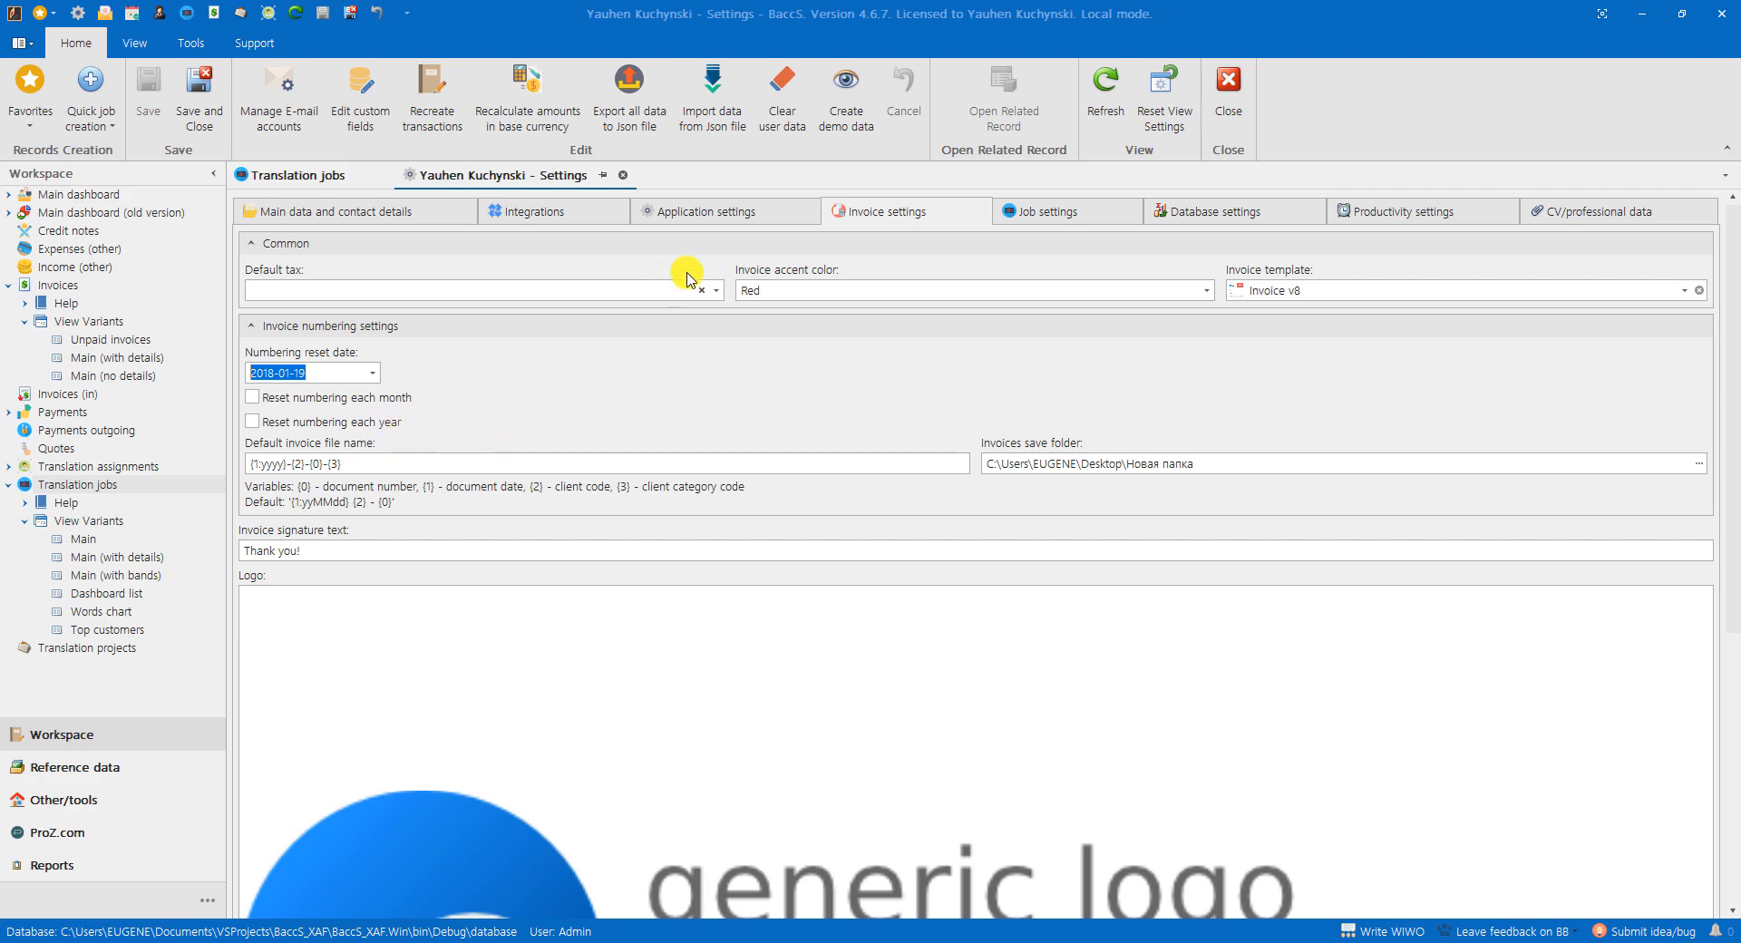
pyautogui.click(1055, 214)
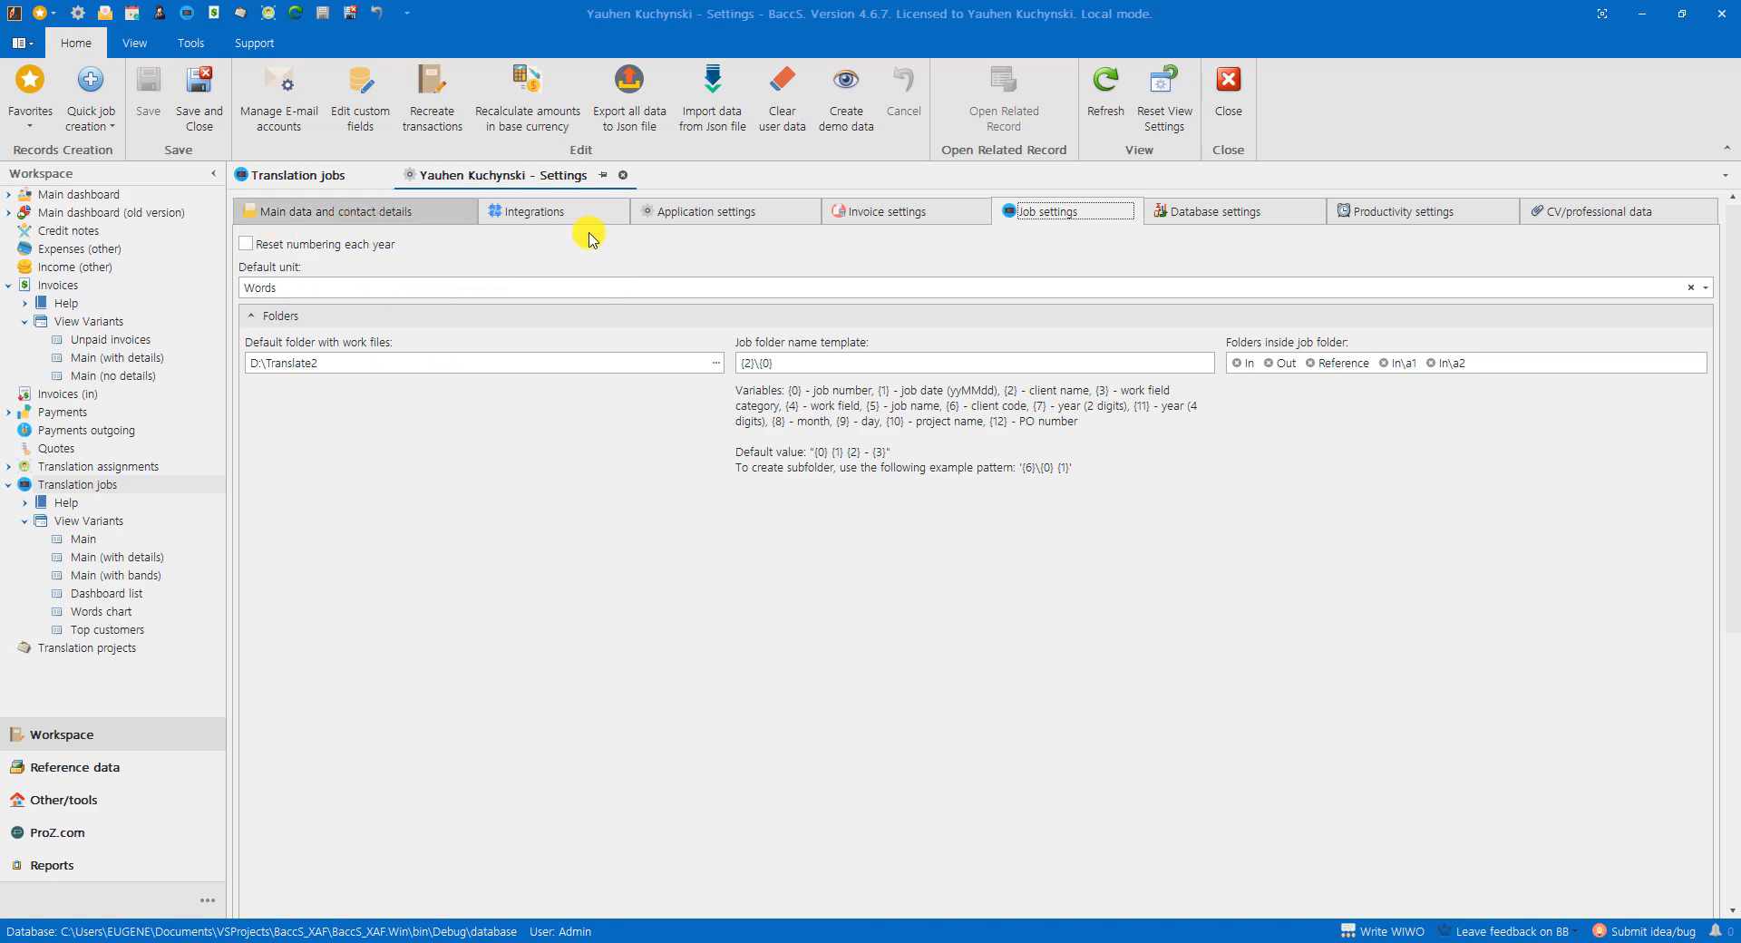
pyautogui.click(905, 213)
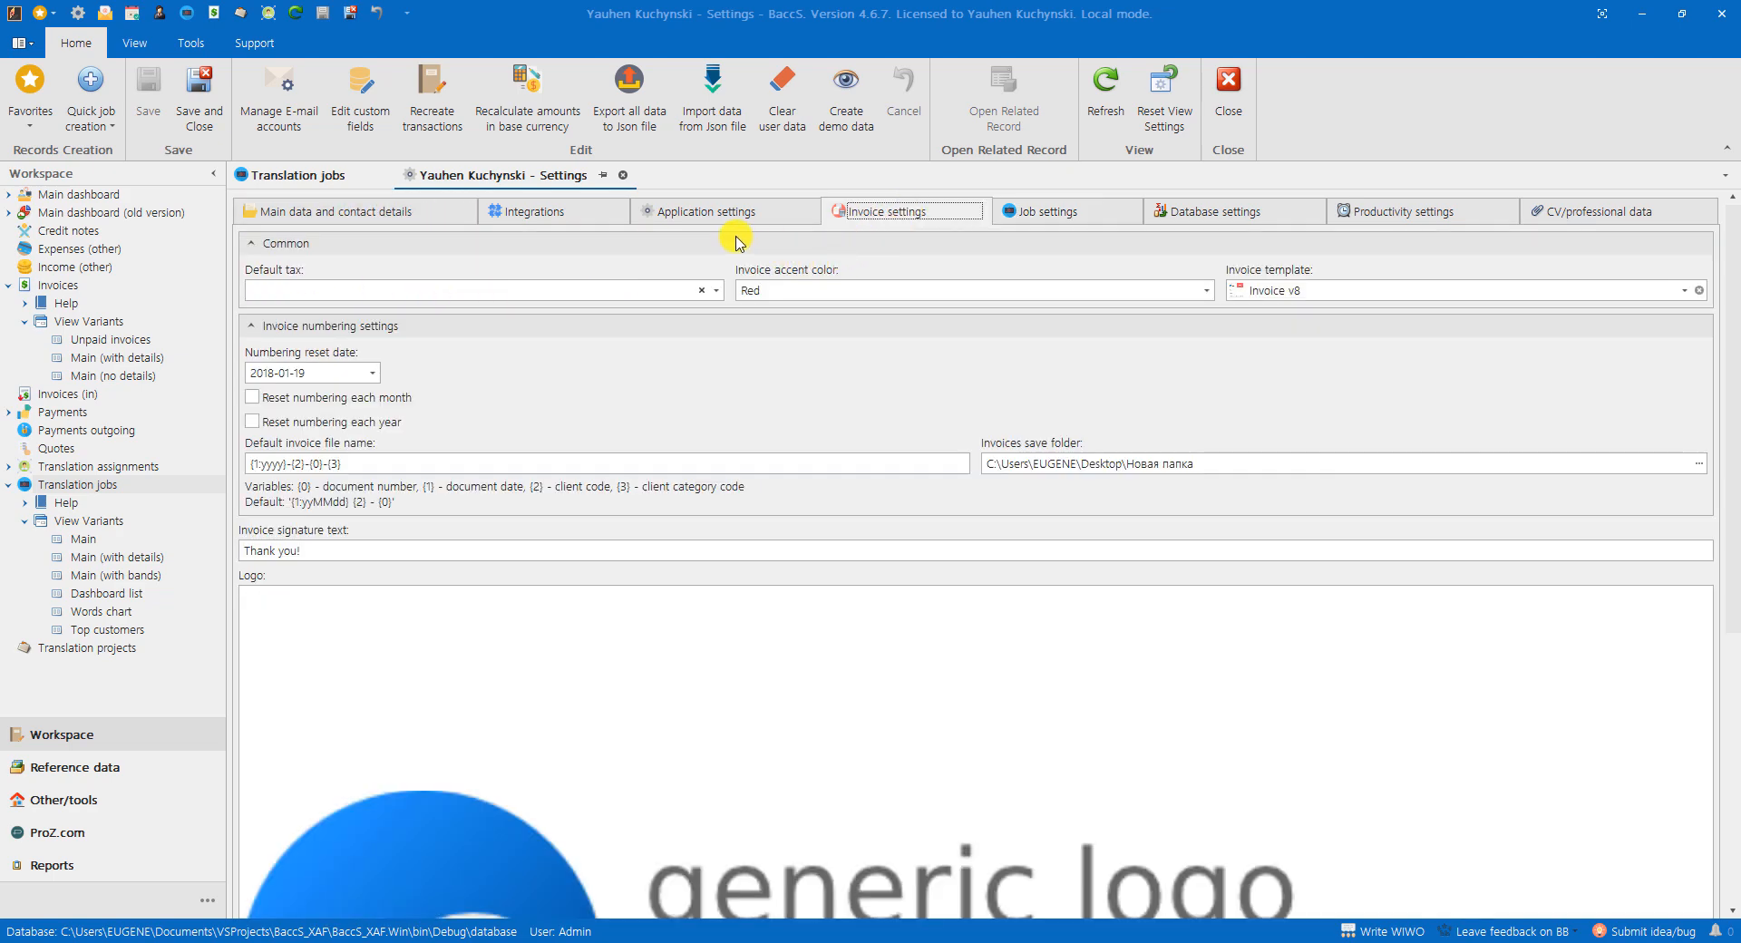
pyautogui.click(712, 216)
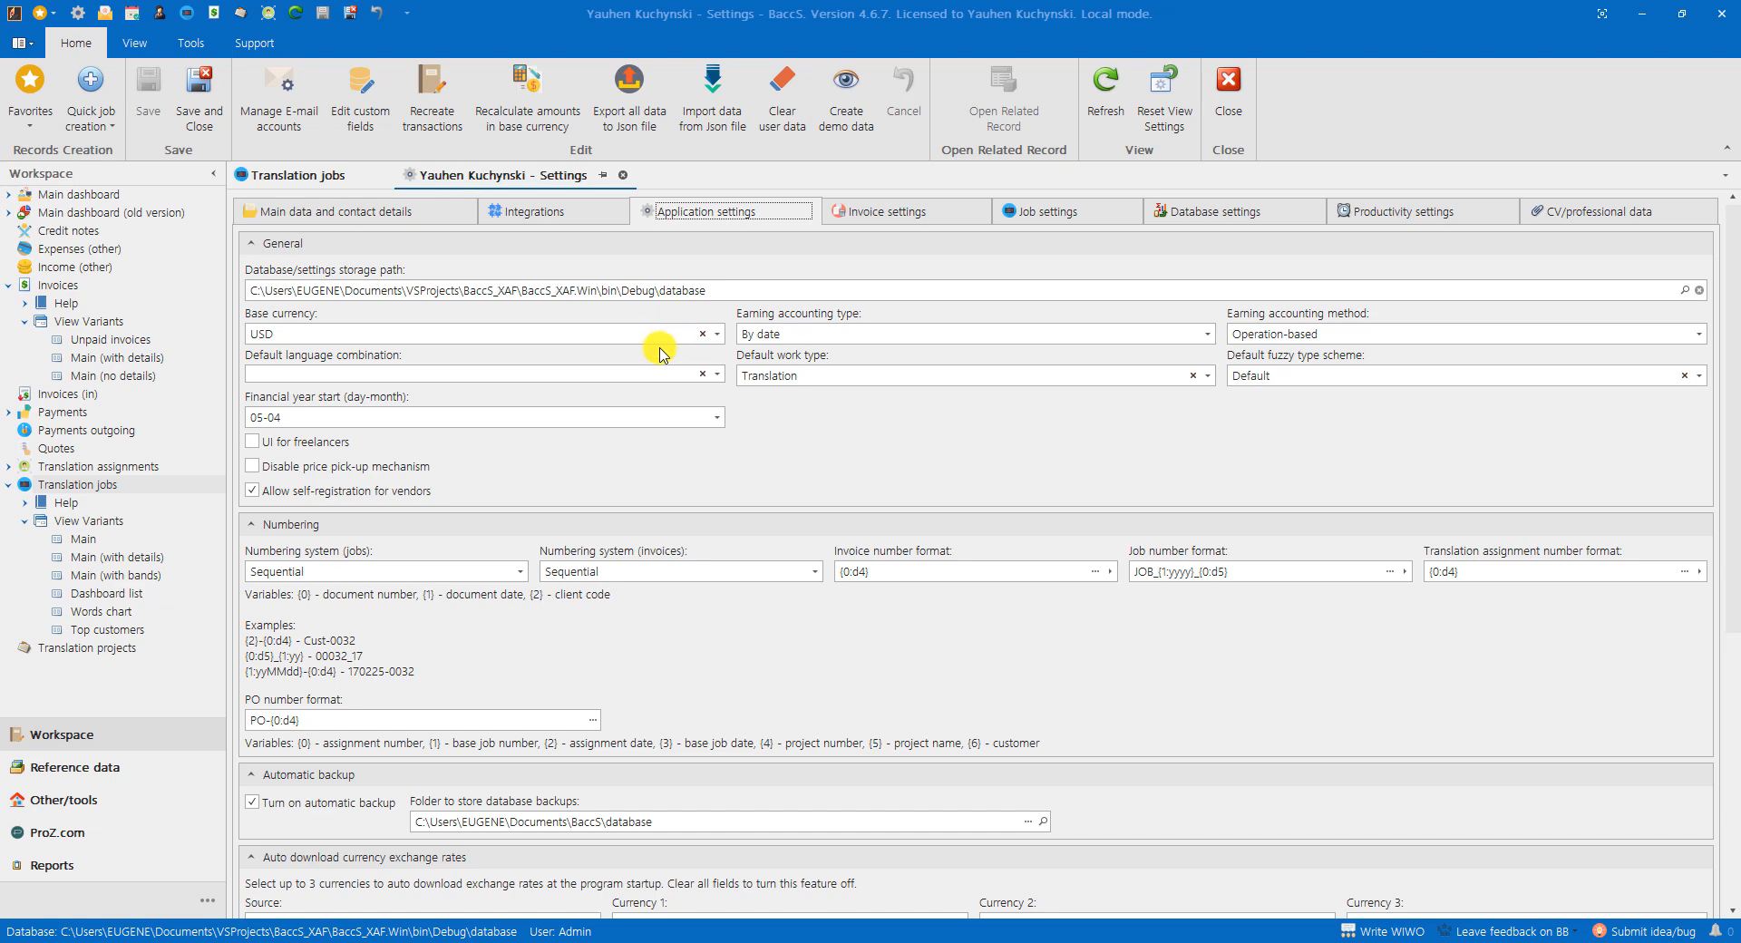